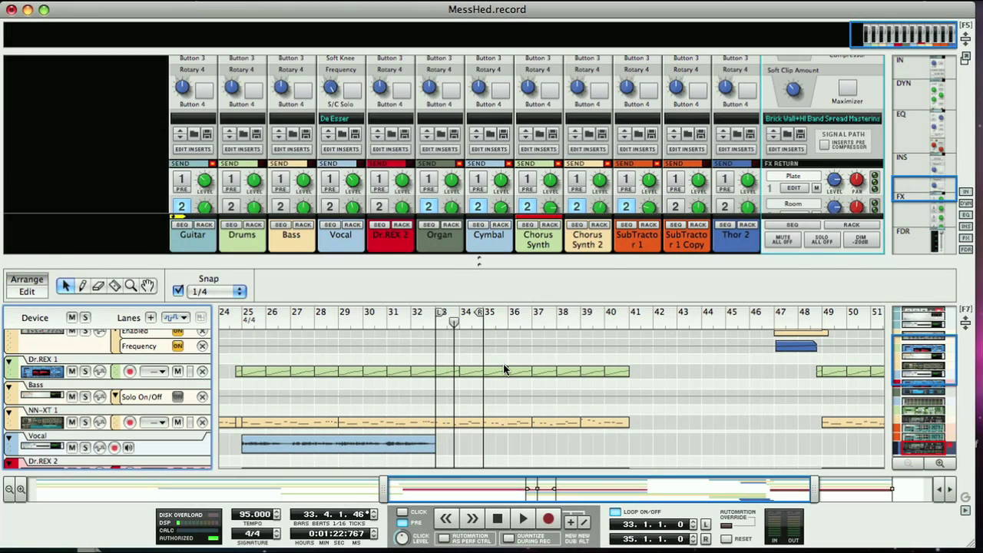
# Step: With the mixer hidden, play the loop from bar 33, briefly soloing Thor 1, then stop
pyautogui.press('F5')
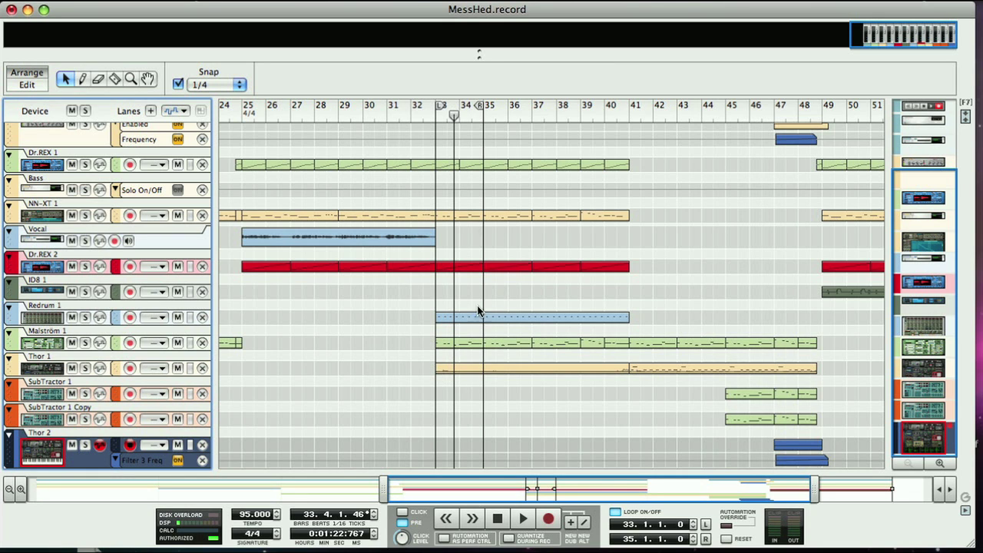
pyautogui.moveTo(453, 115); pyautogui.dragTo(436, 115)
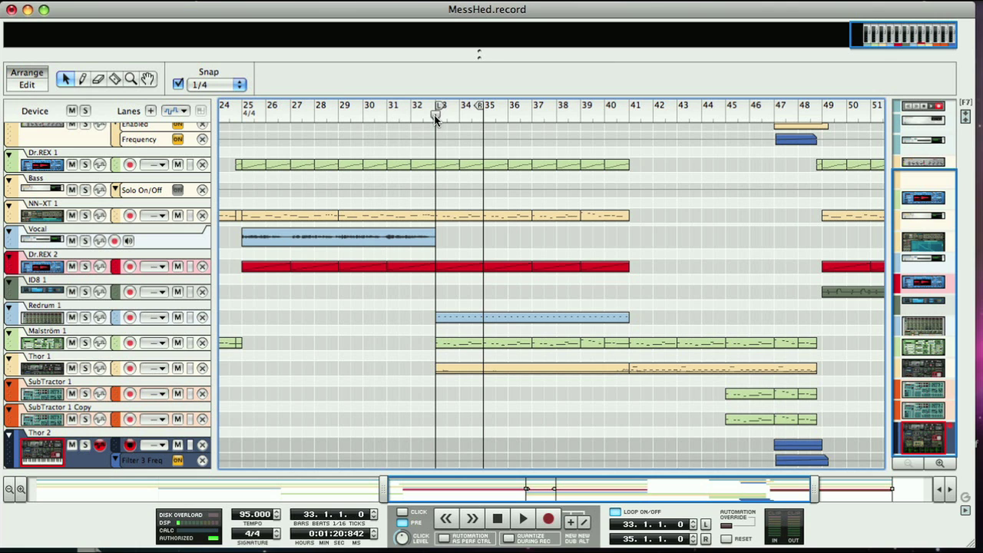
pyautogui.press('space')
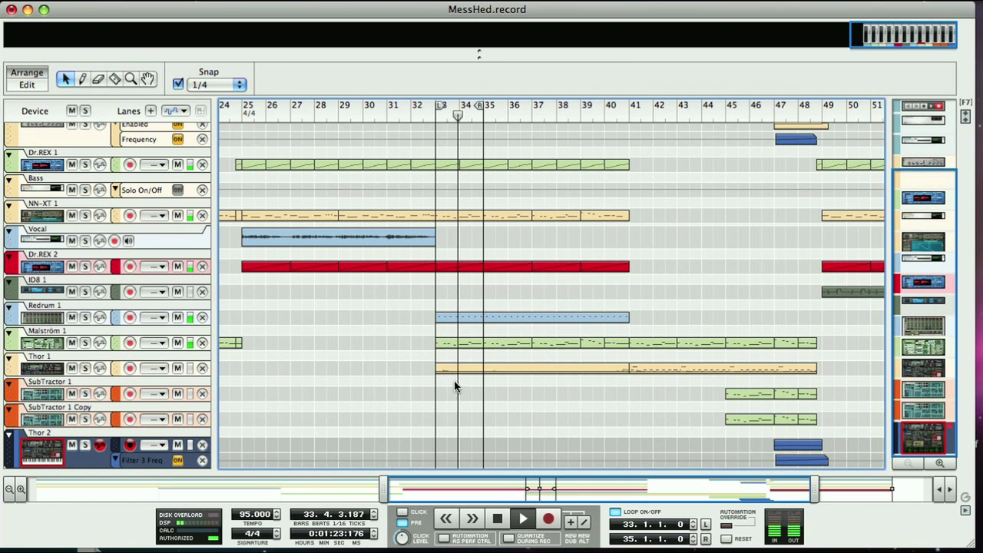
pyautogui.click(85, 369)
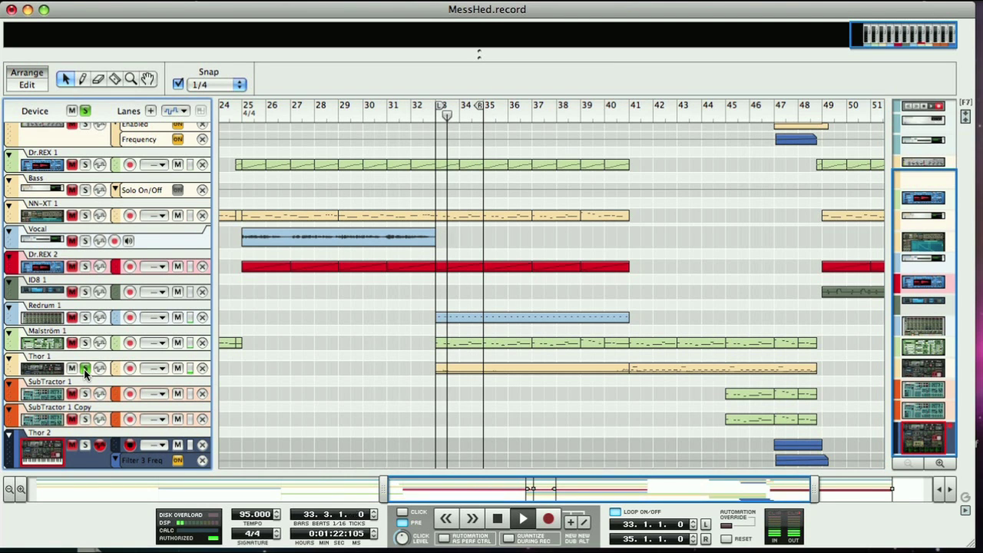
pyautogui.click(86, 369)
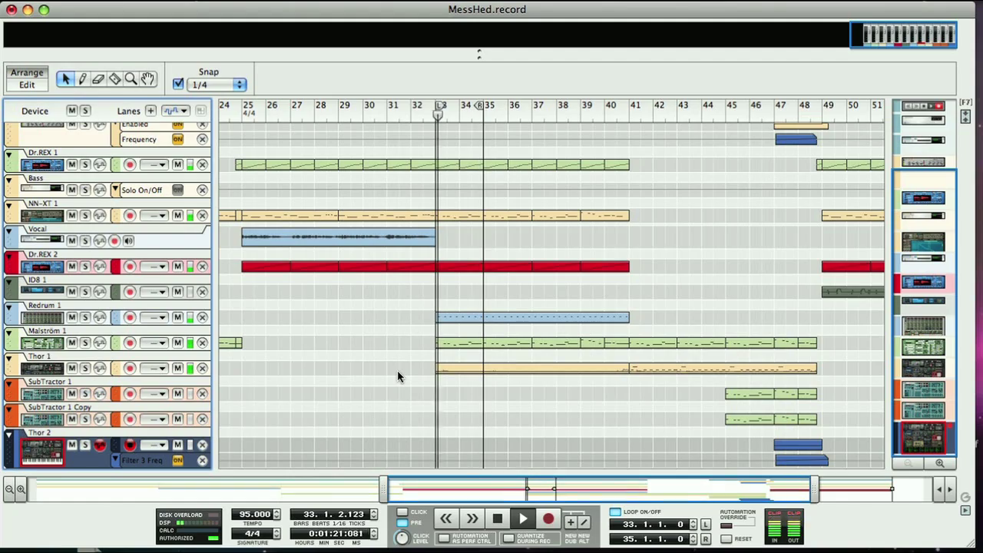
pyautogui.press('space')
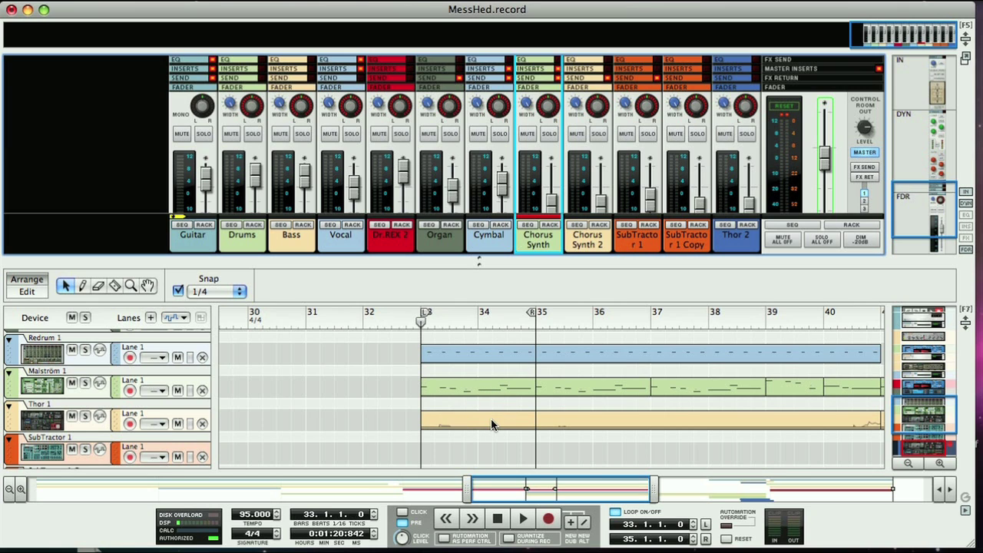
# Step: On the rack's back panel, cable Chorus Synth's Direct Out into Chorus Synth 2's Sidechain In
pyautogui.click(591, 248)
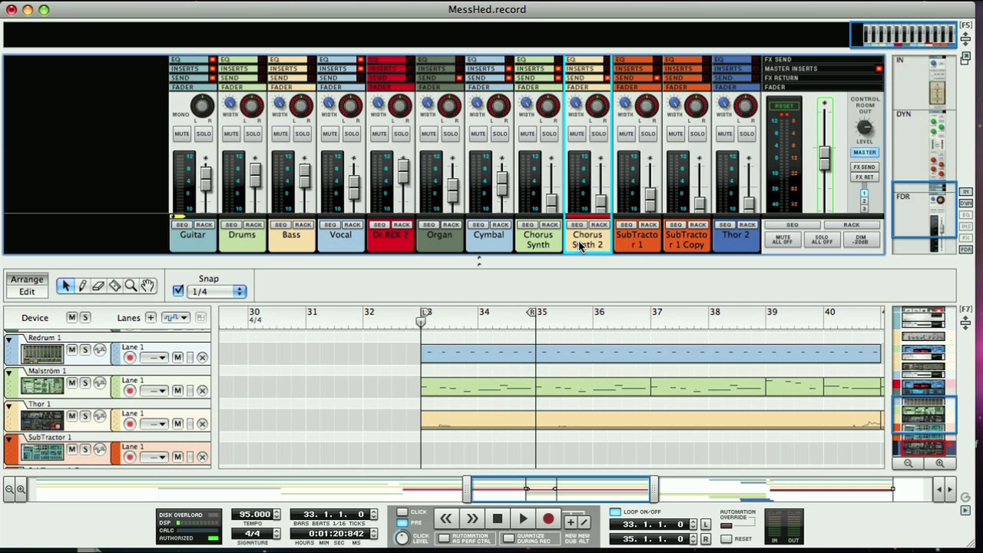
pyautogui.press('F6')
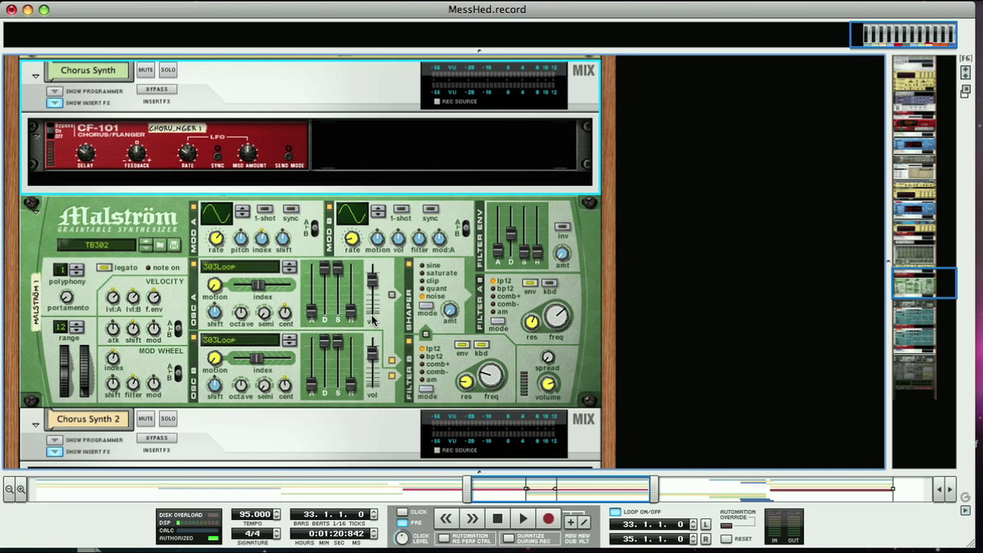
pyautogui.press('Tab')
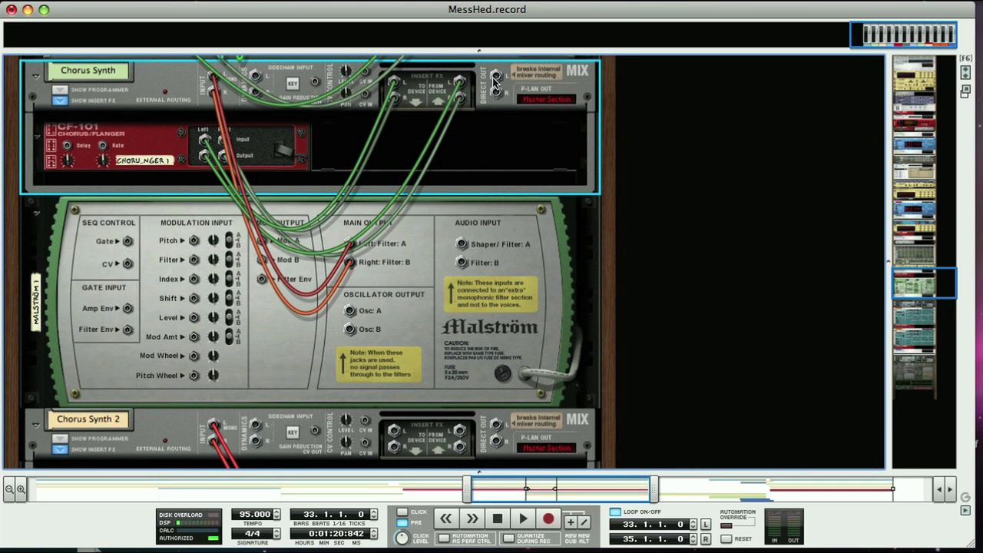
pyautogui.moveTo(496, 77); pyautogui.dragTo(262, 440)
pyautogui.scroll(-2, 276, 430)
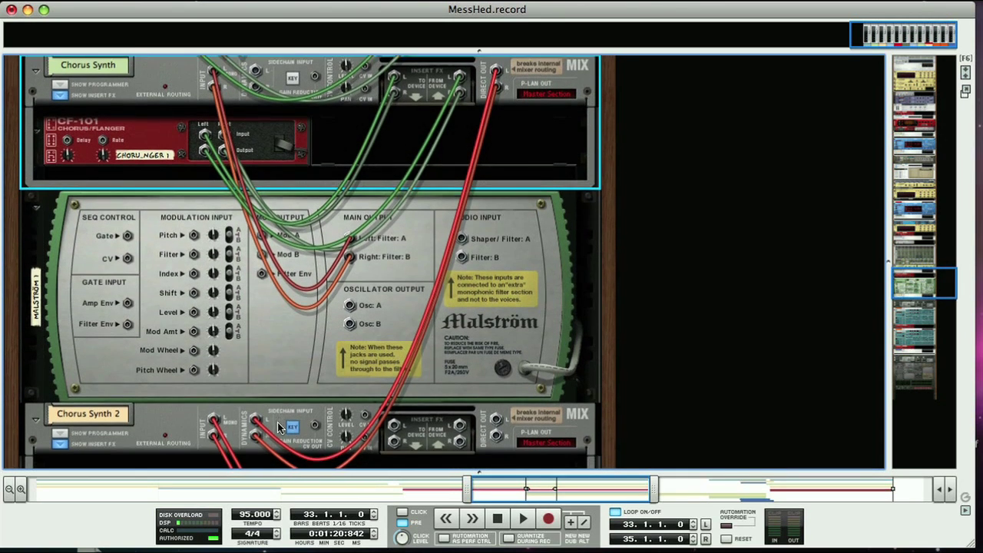
pyautogui.press('Tab')
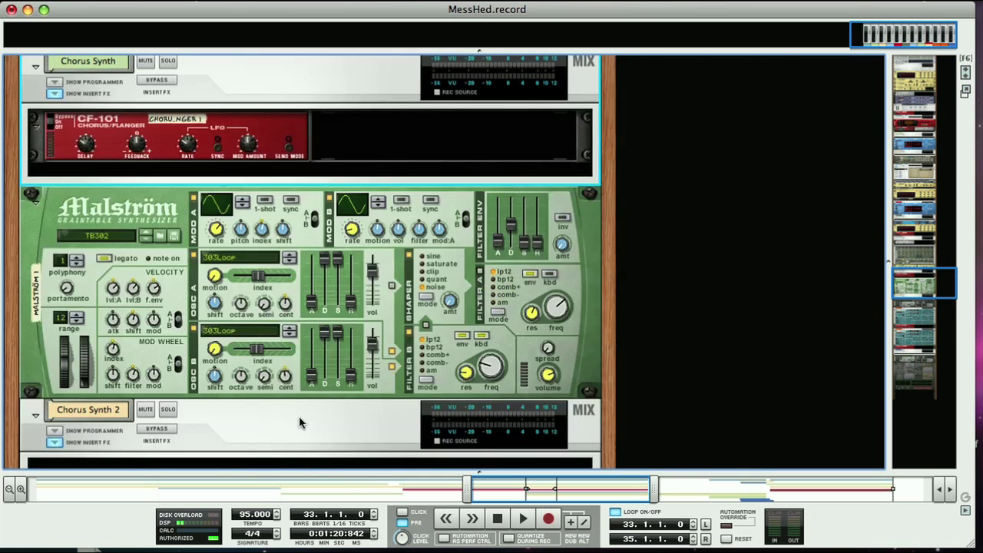
pyautogui.press('F6')
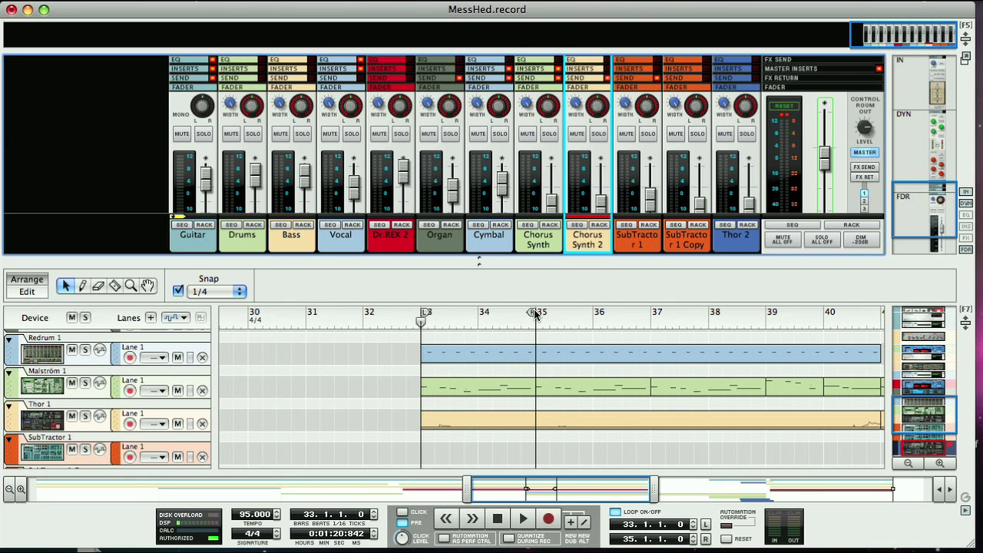
# Step: Move the R locator to bar 34, solo Malström 1 and Thor 1, and play in the full mixer
pyautogui.moveTo(535, 312); pyautogui.dragTo(482, 317)
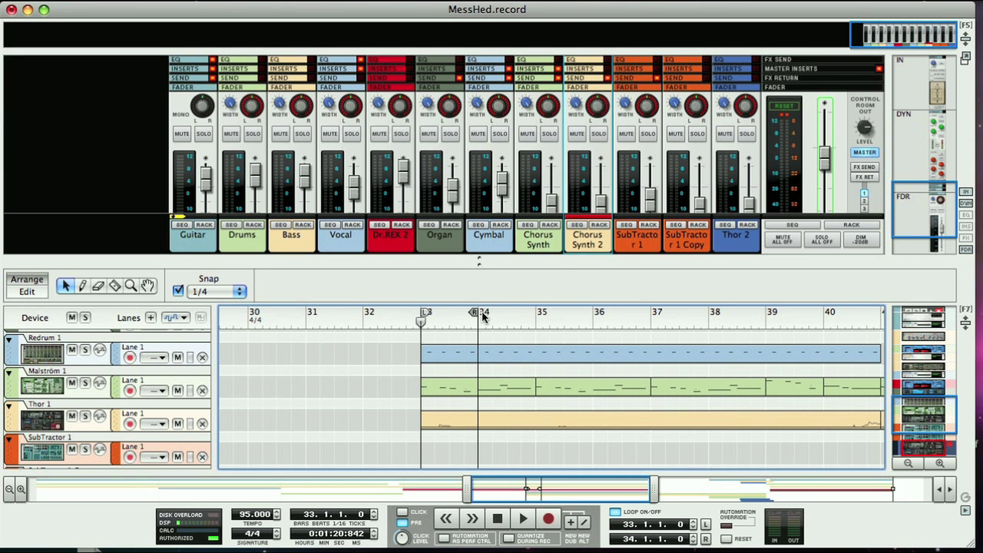
pyautogui.click(84, 382)
pyautogui.click(85, 415)
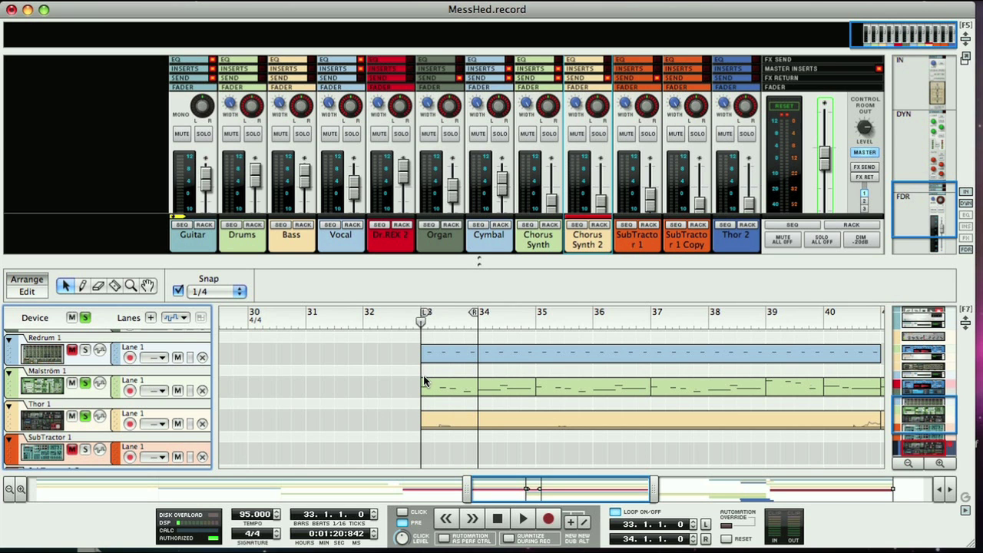
pyautogui.press('F7')
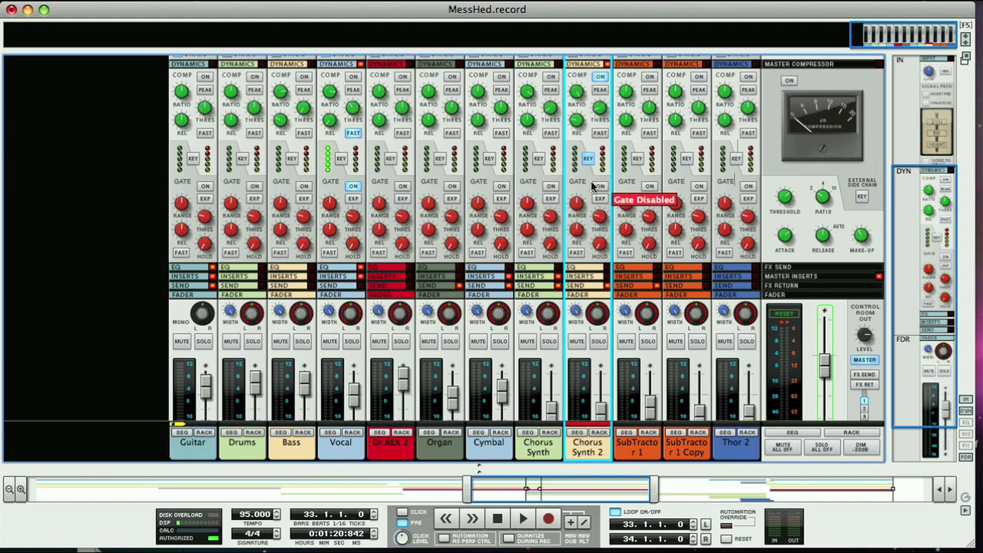
pyautogui.press('space')
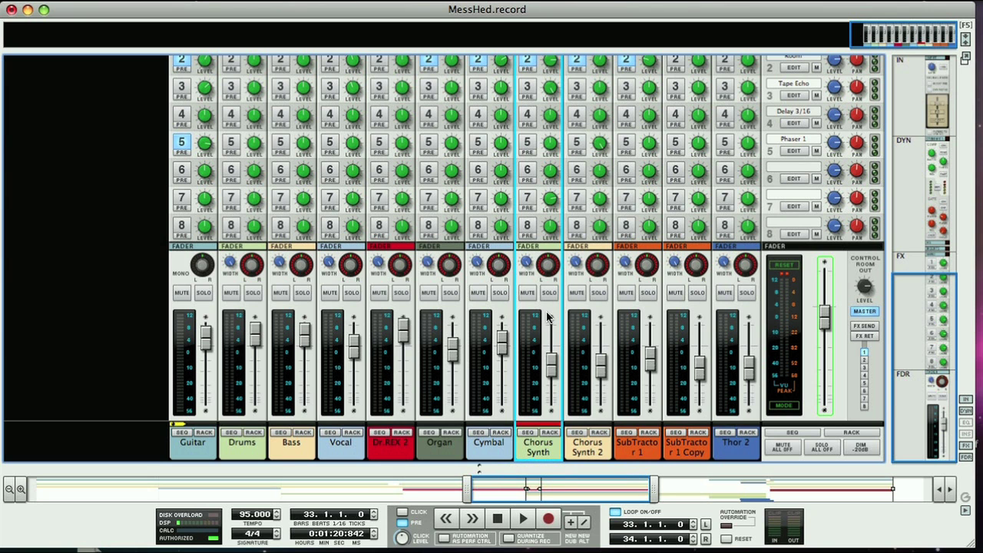
# Step: Inspect the rack cabling, then show Chorus Synth's rack devices beneath the mixer
pyautogui.press('F6')
pyautogui.press('Tab')
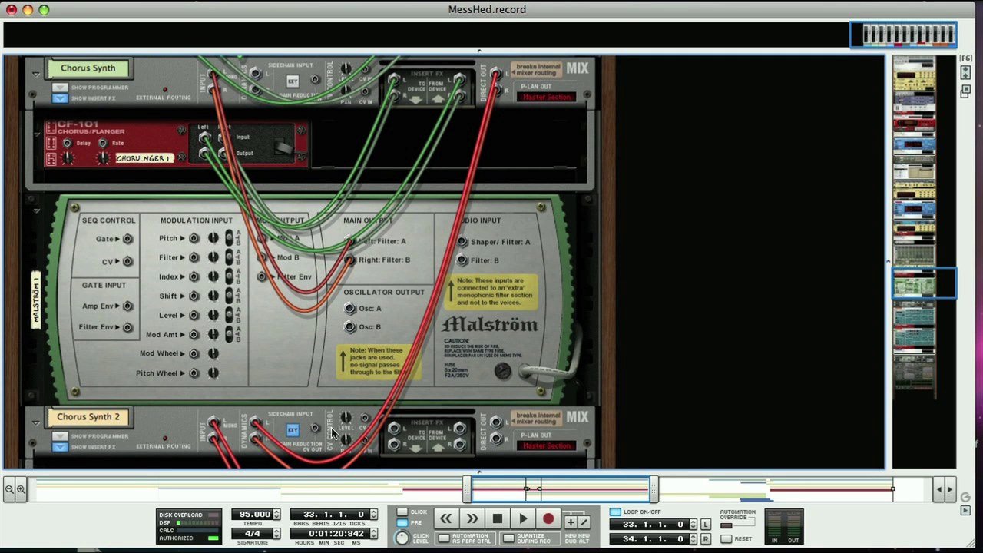
pyautogui.press('Tab')
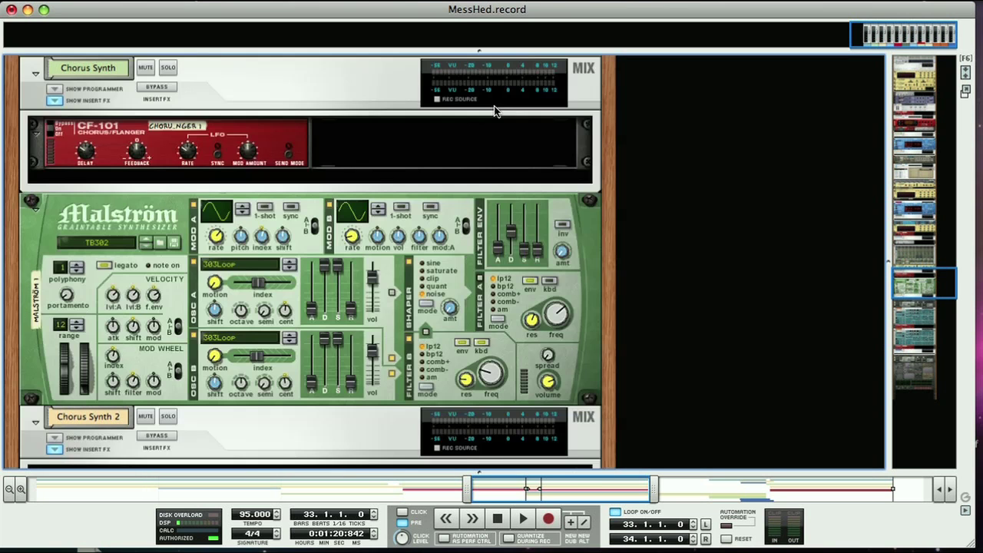
pyautogui.press('F5')
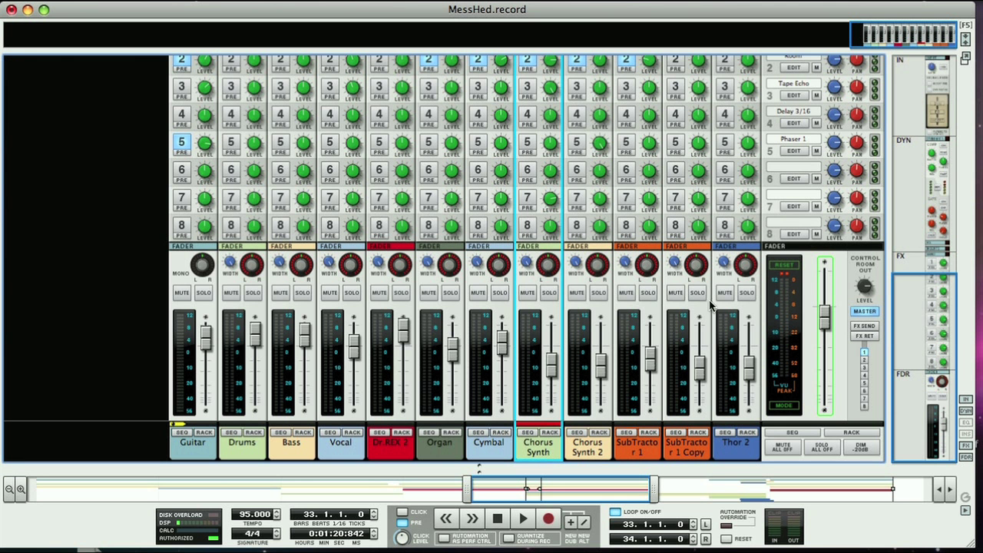
pyautogui.moveTo(922, 323); pyautogui.dragTo(918, 268)
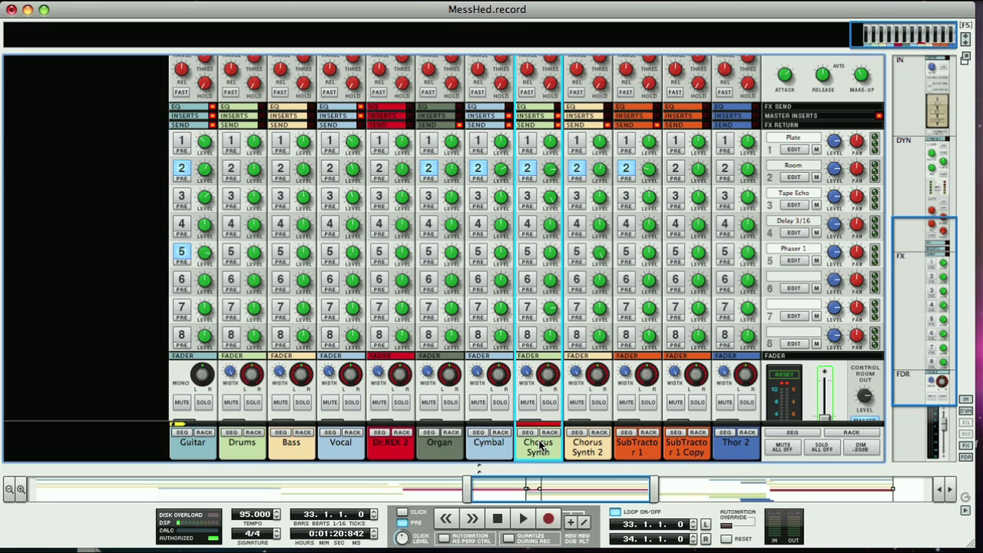
pyautogui.press('F6')
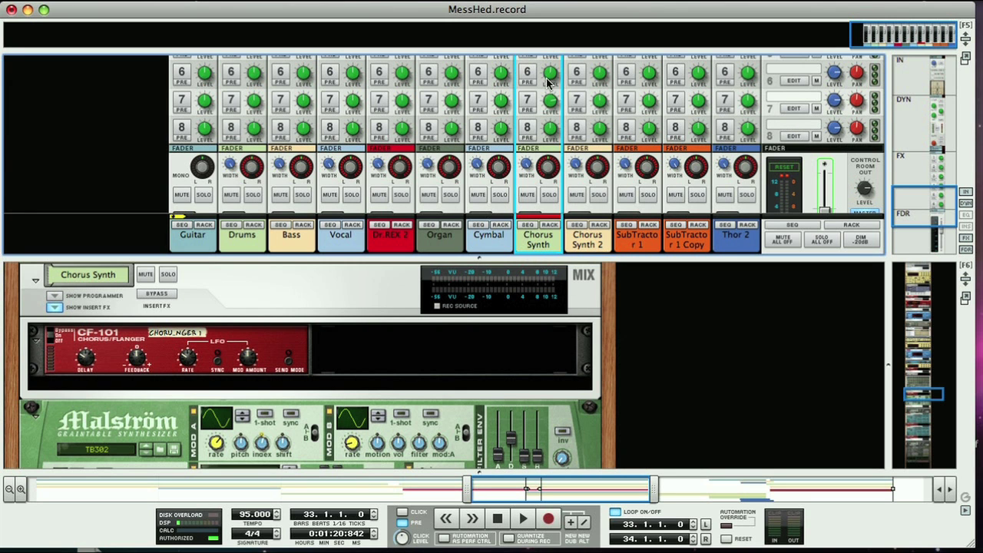
# Step: From the Chorus Synth channel menu, create an MClass Equalizer send effect, M EQ 1, on send 6
pyautogui.rightClick(521, 248)
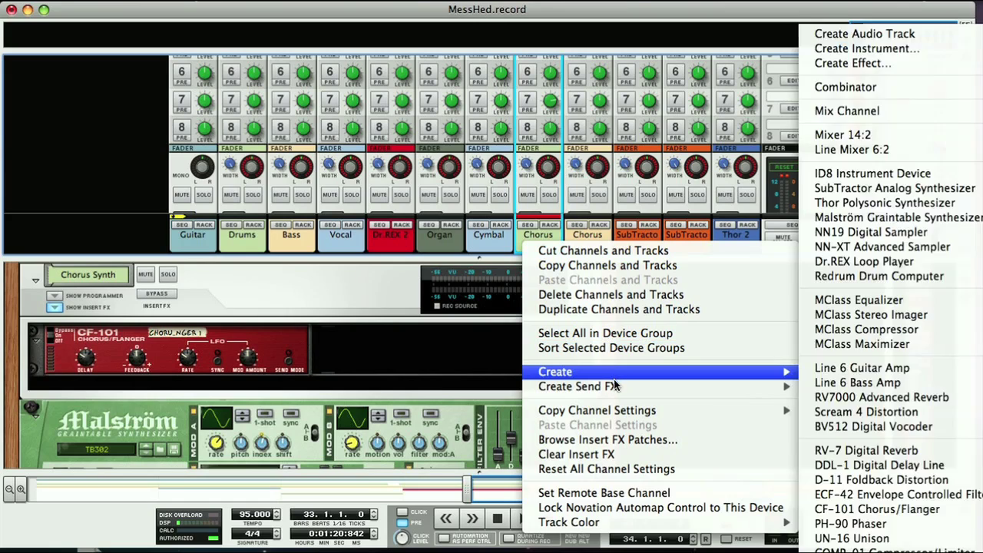
pyautogui.moveTo(610, 386)
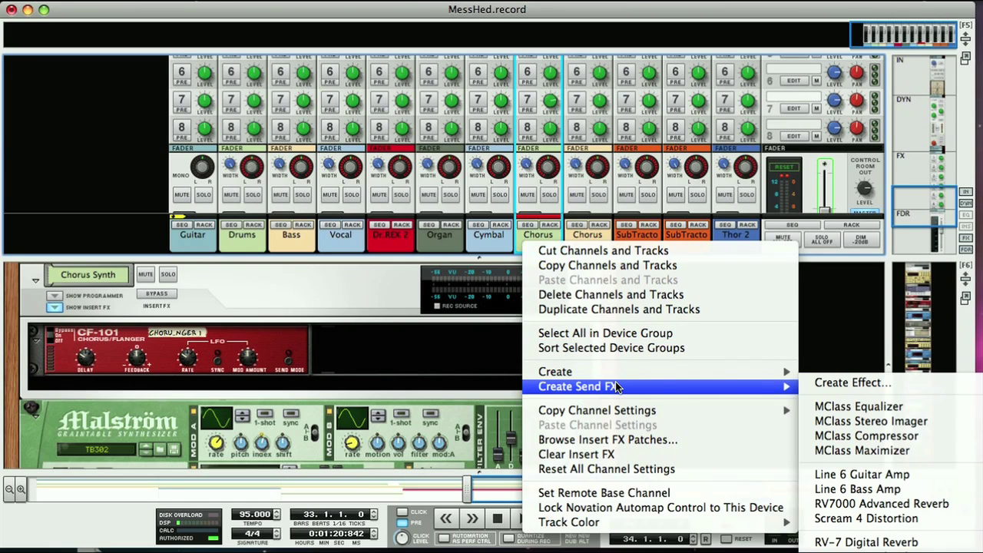
pyautogui.click(816, 409)
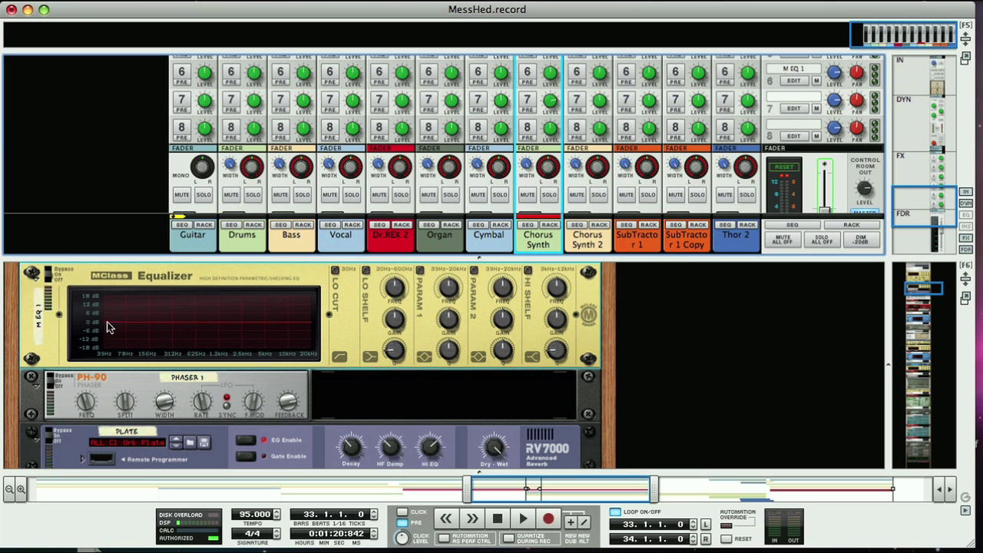
pyautogui.click(48, 272)
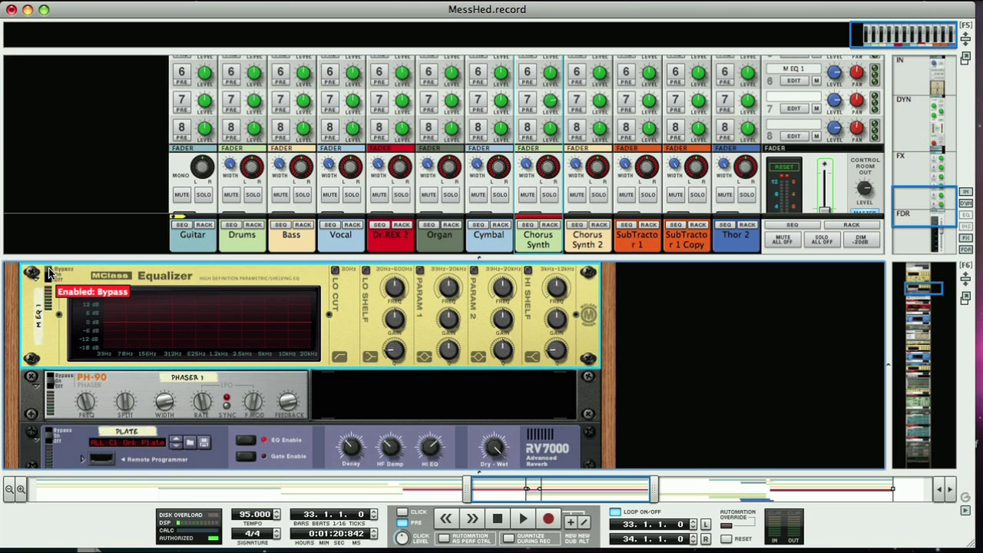
pyautogui.press('F6')
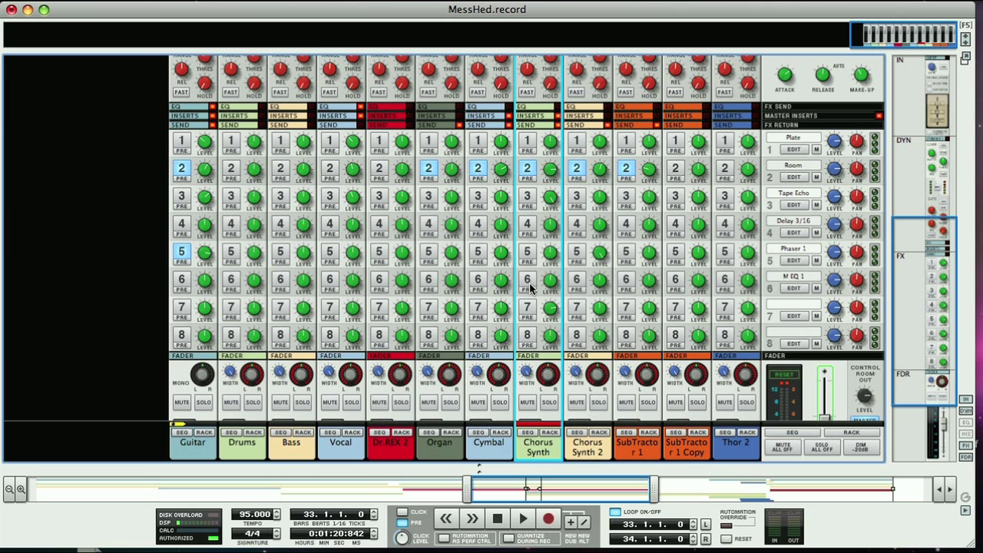
# Step: Solo Chorus Synth during playback and turn on its FX6 send at about -0.26 dB
pyautogui.scroll(-3, 532, 321)
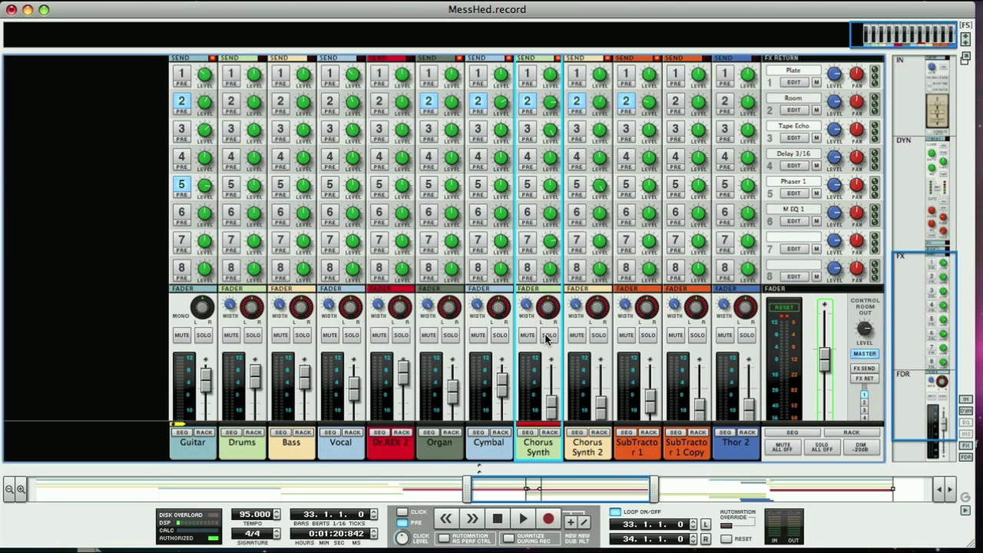
pyautogui.click(546, 335)
pyautogui.press('space')
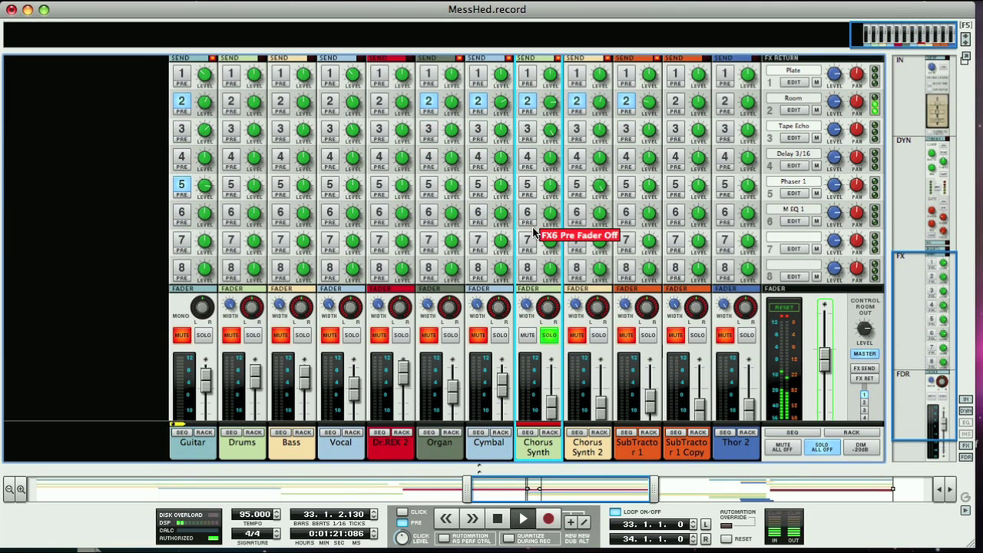
pyautogui.click(527, 214)
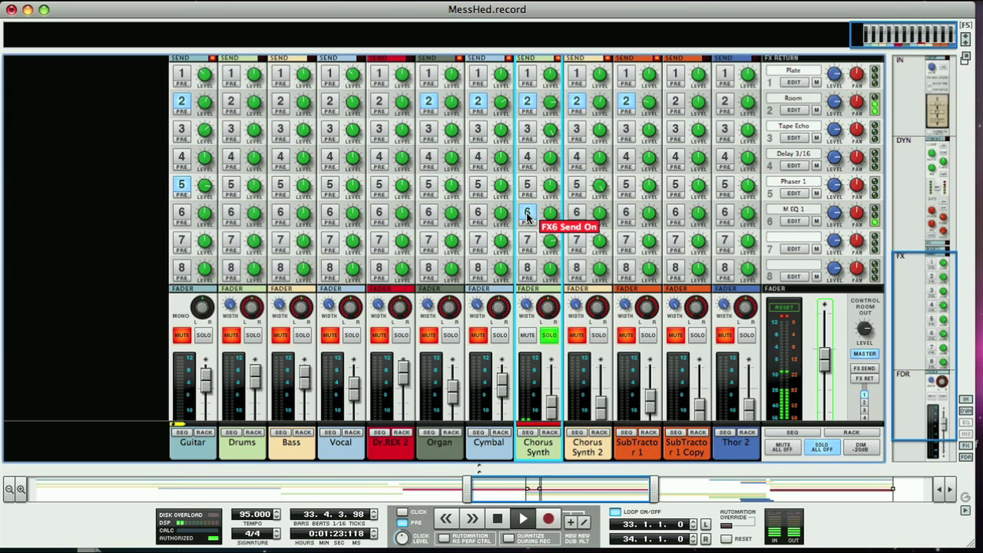
pyautogui.moveTo(547, 214)
pyautogui.mouseDown()
pyautogui.moveTo(545, 201)
pyautogui.moveTo(551, 246)
pyautogui.moveTo(547, 205)
pyautogui.mouseUp()
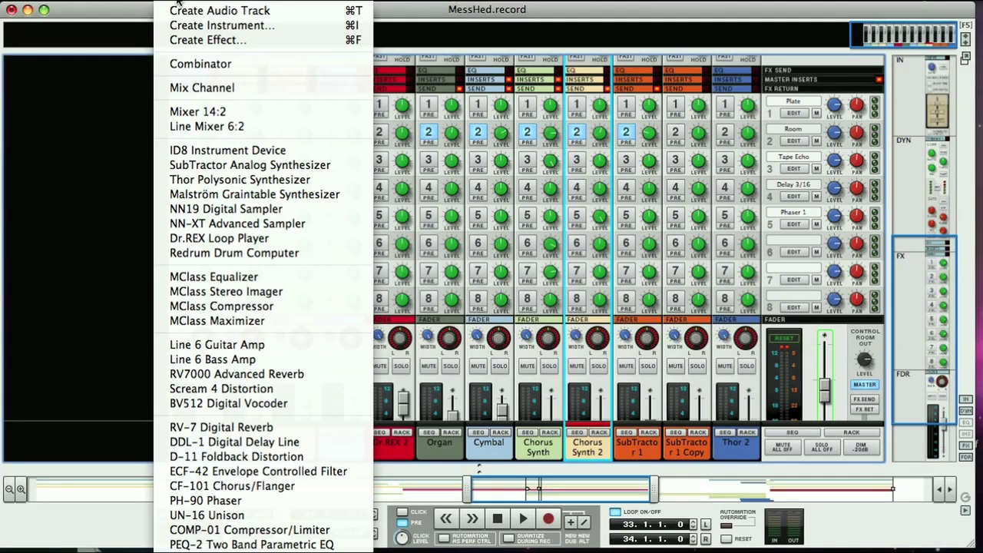
# Step: Add a mix channel and Spider Audio splitter, routing Chorus Synth's Direct Out through it into the channel
pyautogui.click(192, 89)
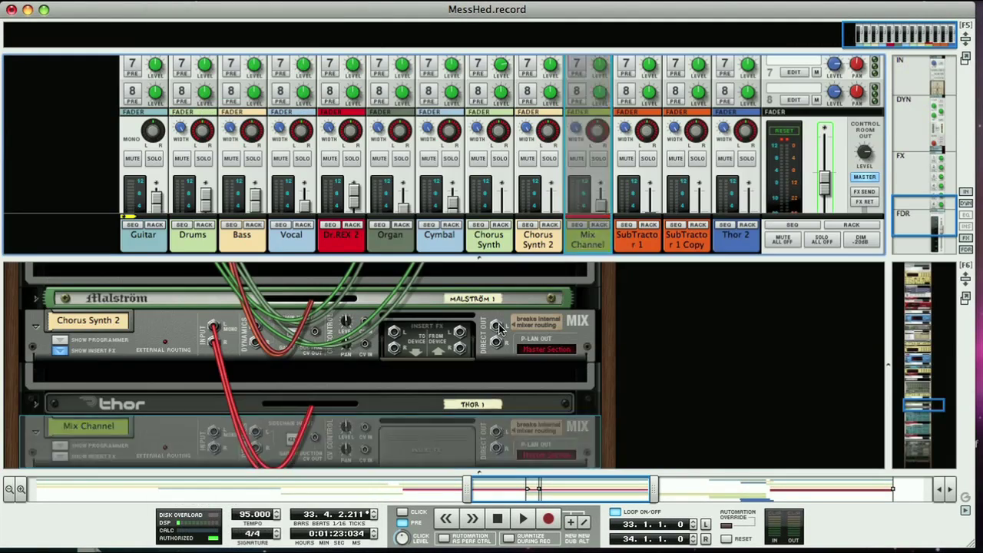
pyautogui.press('F5')
pyautogui.rightClick(479, 179)
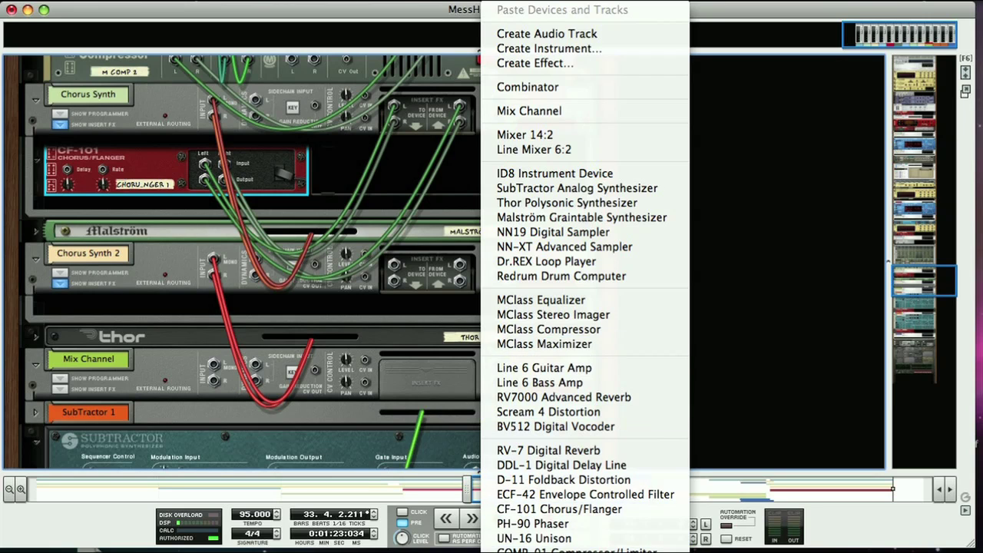
pyautogui.click(553, 538)
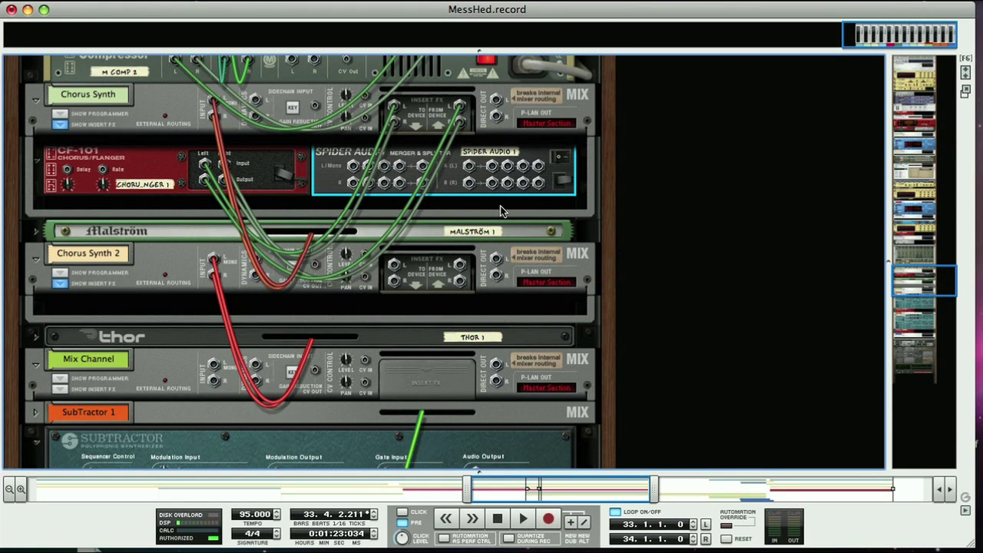
pyautogui.moveTo(495, 100); pyautogui.dragTo(256, 265)
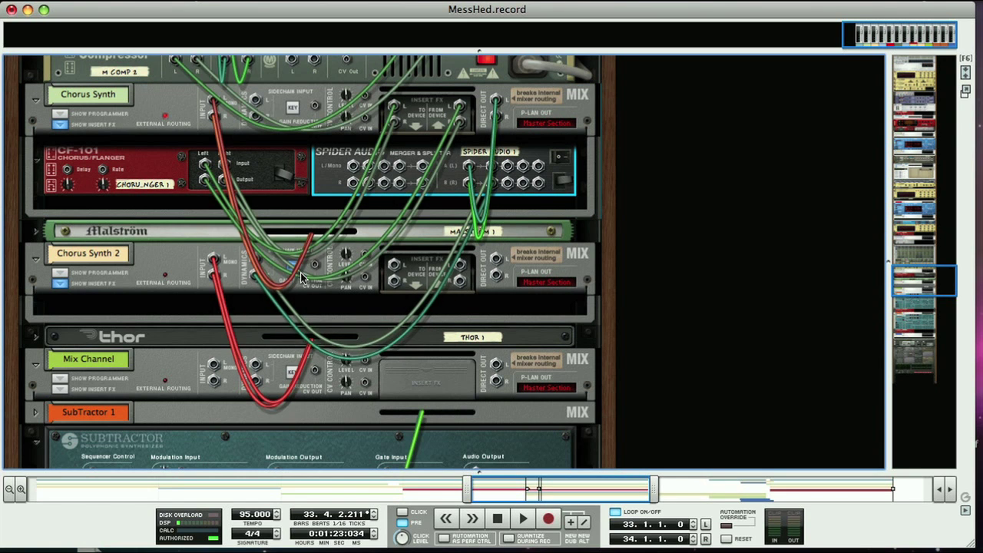
pyautogui.moveTo(507, 165); pyautogui.dragTo(213, 367)
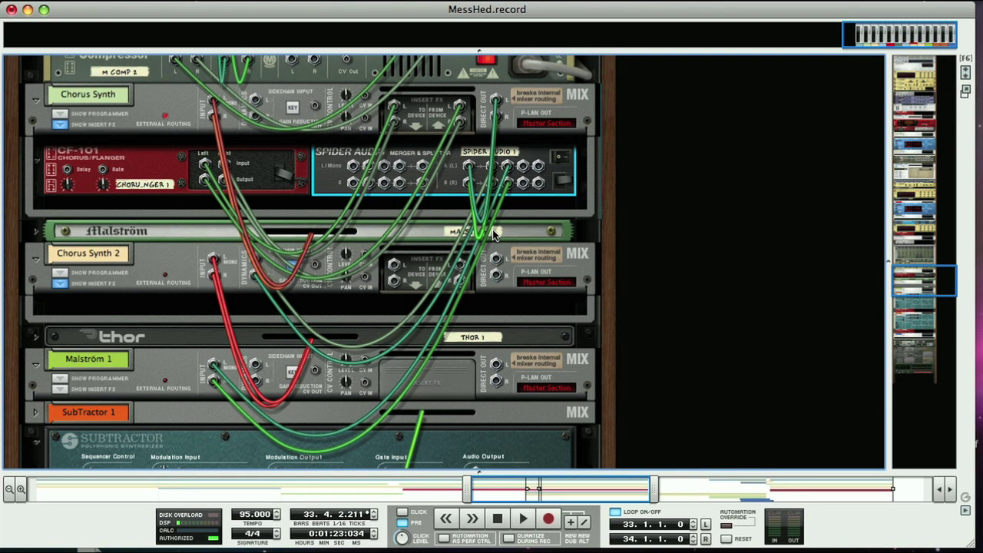
# Step: Solo Malström 1 and Chorus Synth, then lower Malström 1's fader to -22.88 dB during playback
pyautogui.press('F5')
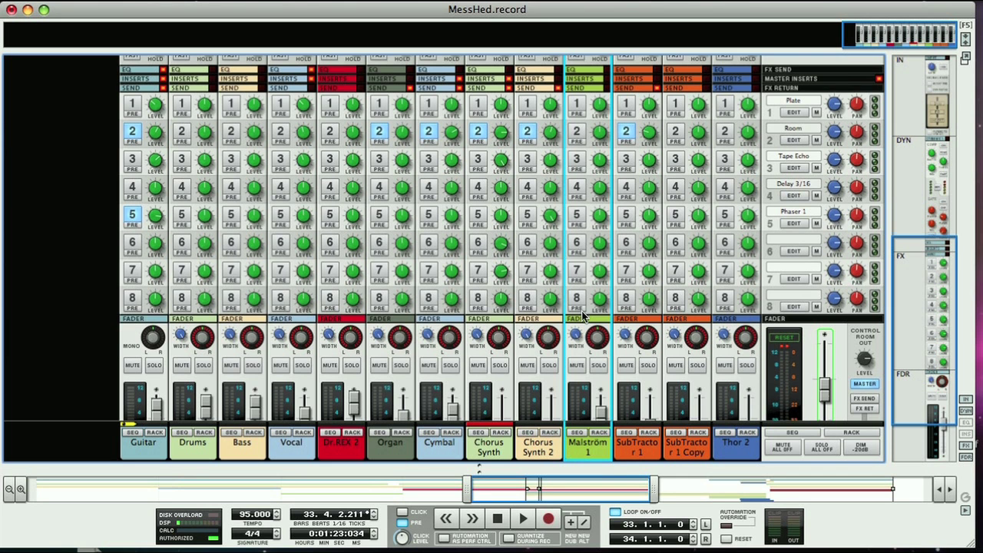
pyautogui.scroll(-3, 581, 316)
pyautogui.click(598, 293)
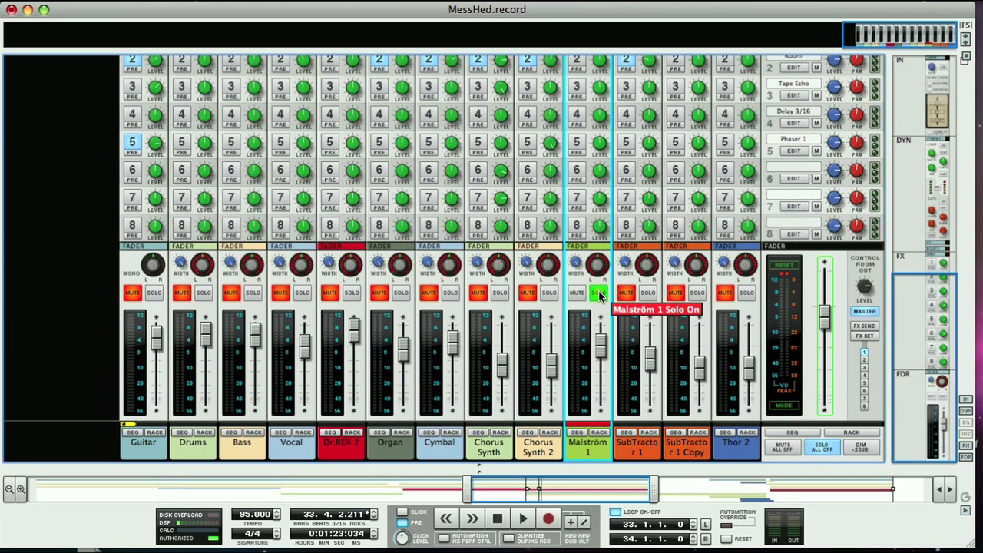
pyautogui.click(499, 293)
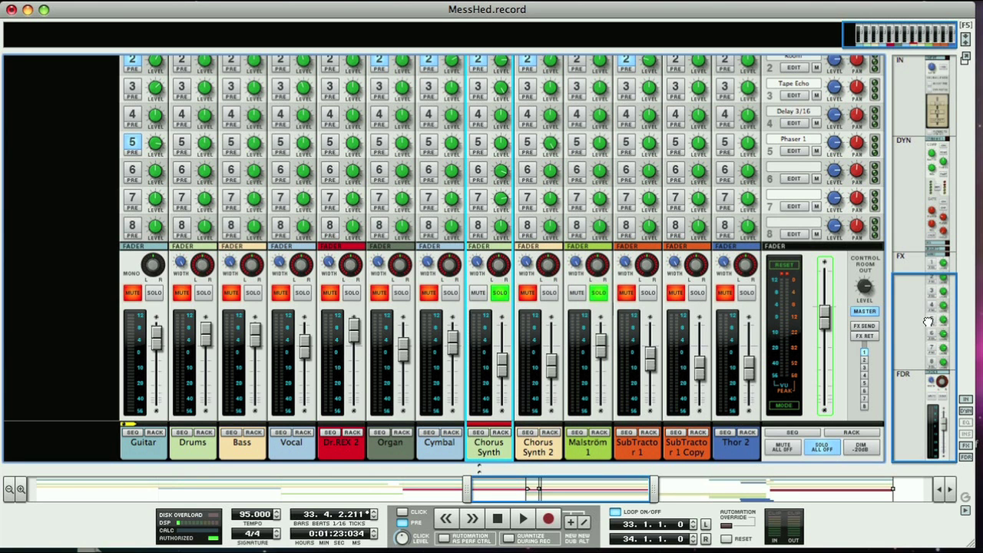
pyautogui.moveTo(931, 319); pyautogui.dragTo(927, 289)
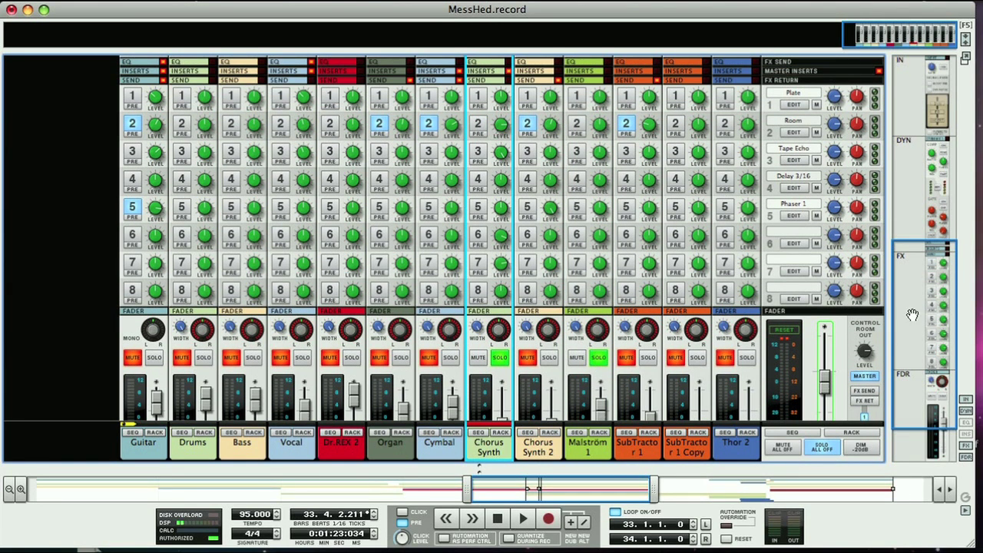
pyautogui.moveTo(915, 315); pyautogui.dragTo(931, 361)
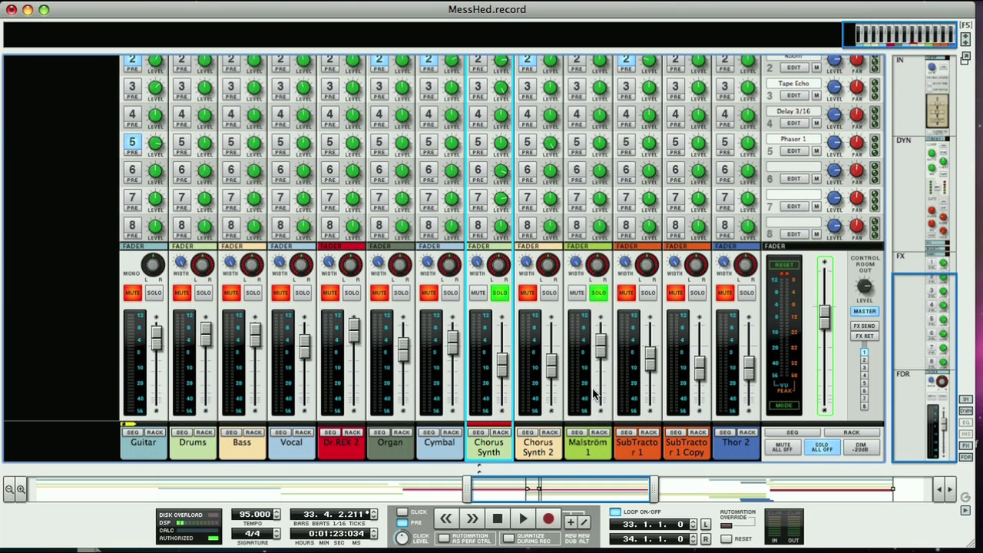
pyautogui.press('space')
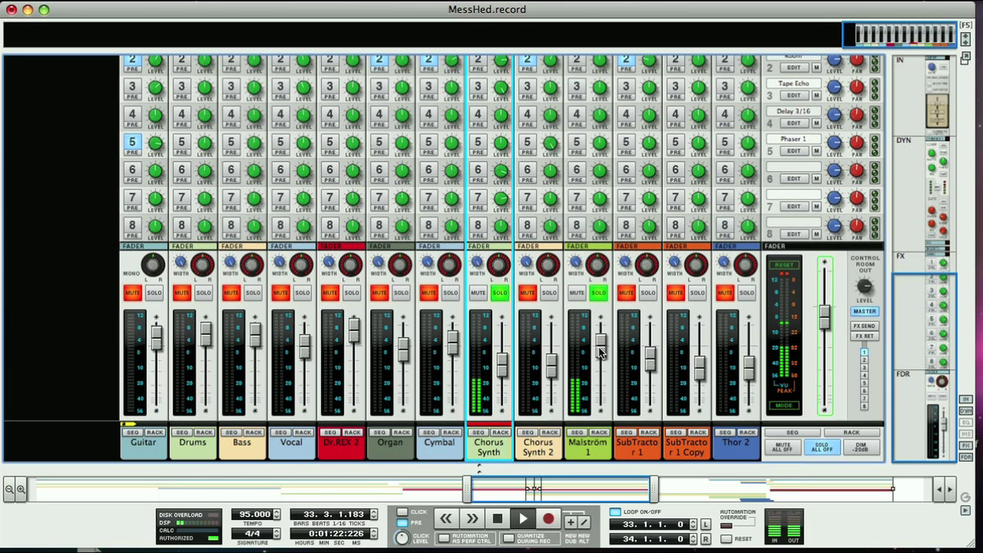
pyautogui.moveTo(601, 344)
pyautogui.mouseDown()
pyautogui.moveTo(603, 411)
pyautogui.moveTo(602, 338)
pyautogui.mouseUp()
pyautogui.moveTo(932, 326); pyautogui.dragTo(925, 301)
pyautogui.click(479, 119)
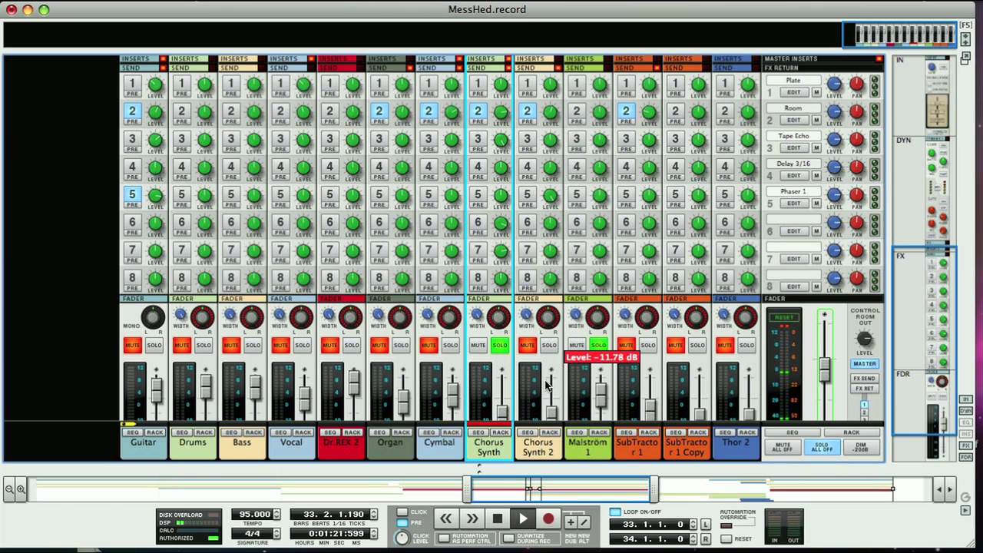
pyautogui.scroll(-2, 548, 376)
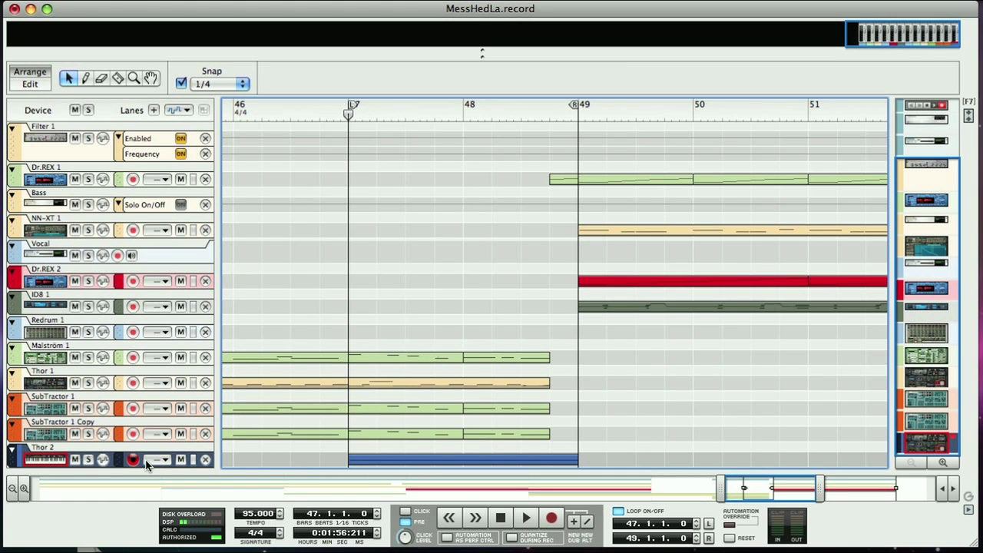
# Step: Play the MessHedLa song with Thor 2 briefly soloed, then return the song position to bar 47
pyautogui.press('F6')
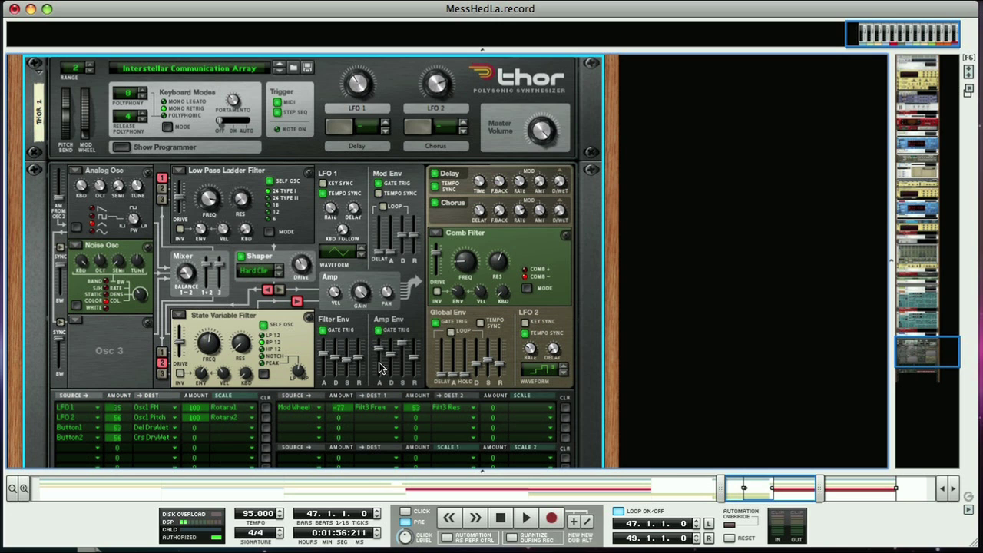
pyautogui.press('F7')
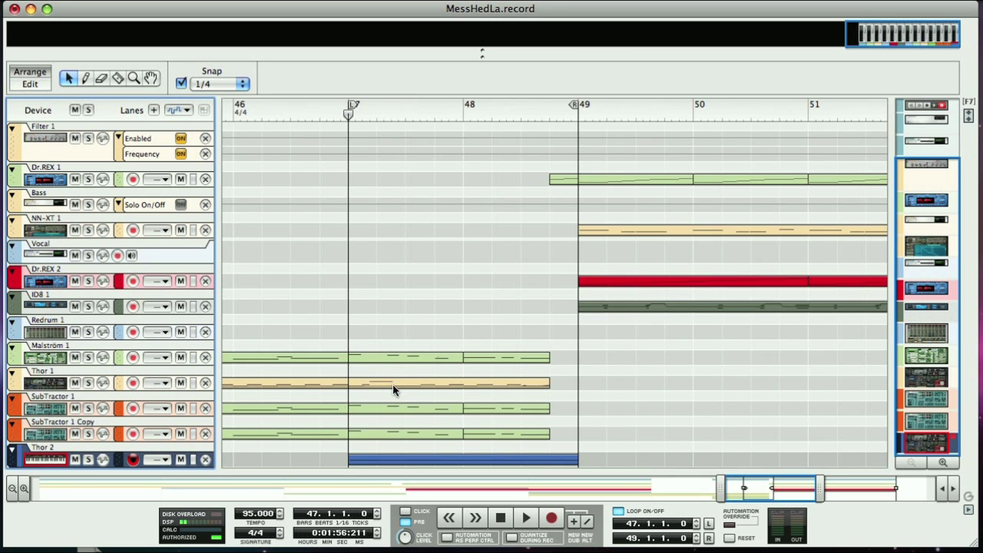
pyautogui.press('space')
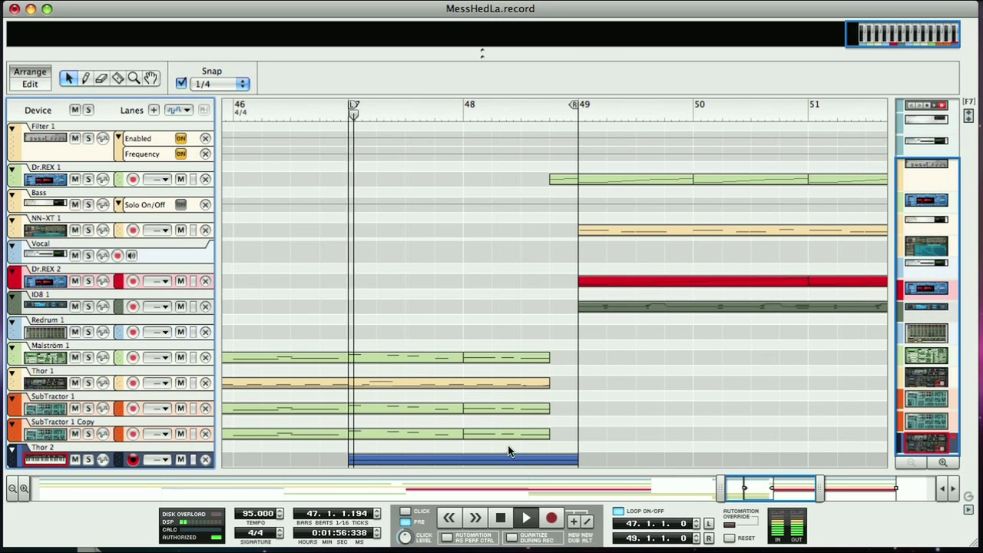
pyautogui.click(89, 461)
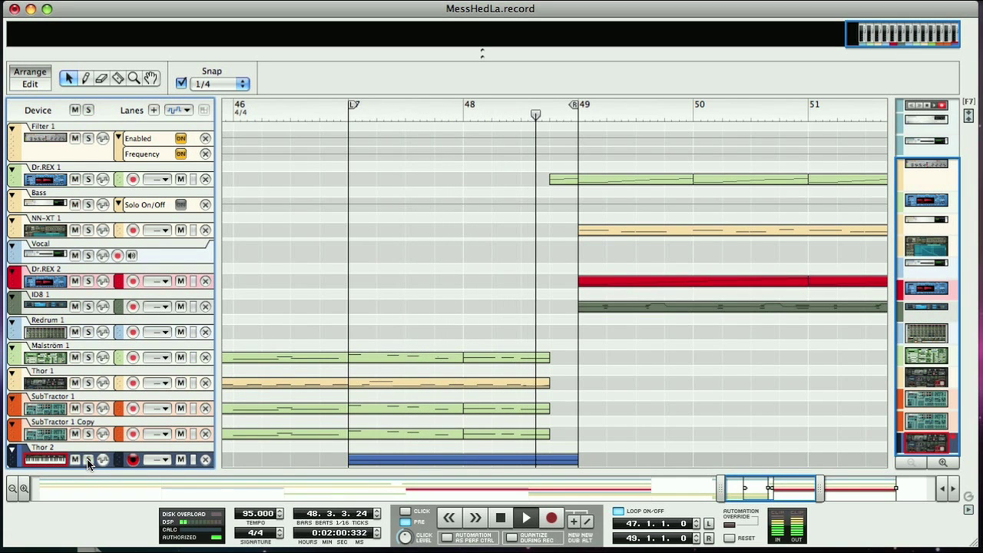
pyautogui.click(89, 461)
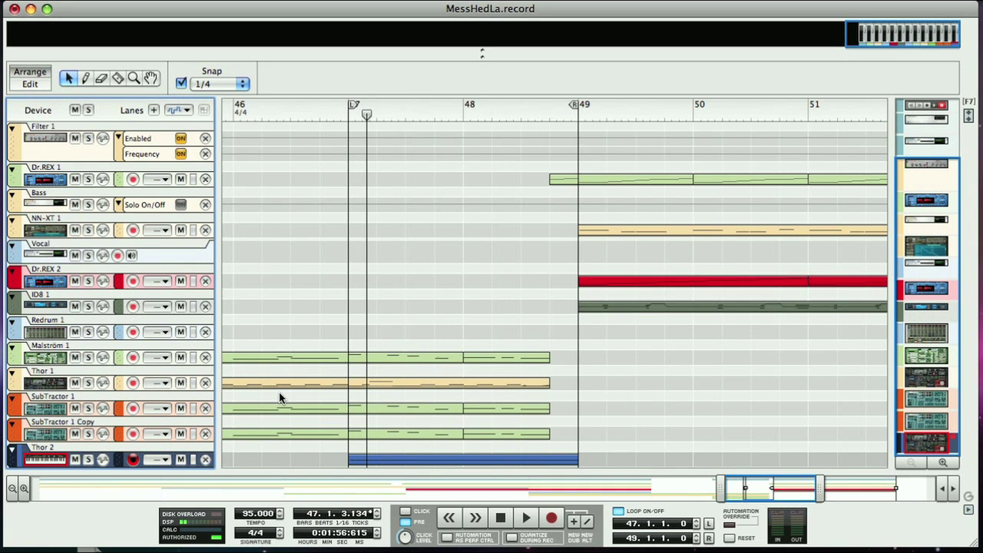
pyautogui.press('F6')
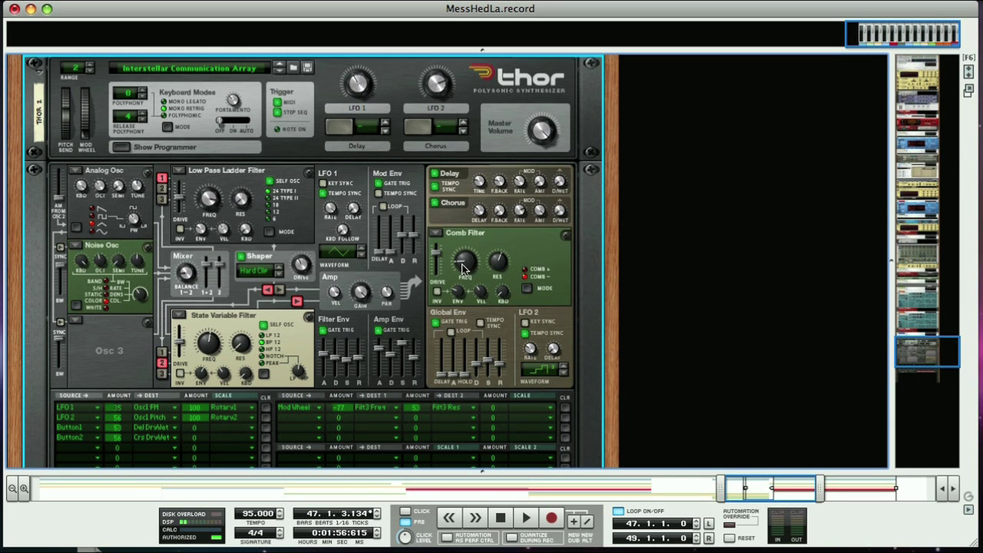
pyautogui.press('F7')
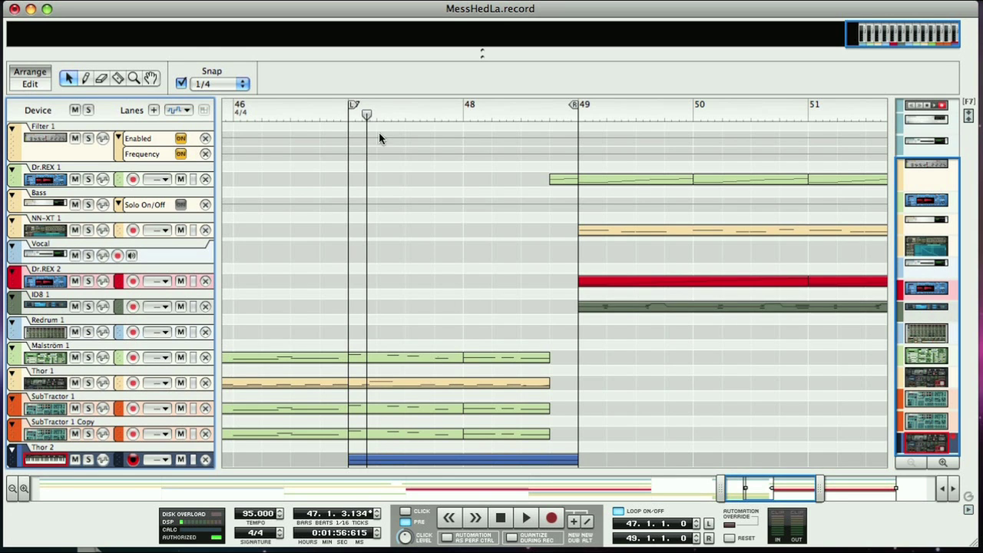
pyautogui.moveTo(366, 115)
pyautogui.mouseDown()
pyautogui.moveTo(377, 116)
pyautogui.moveTo(350, 116)
pyautogui.mouseUp()
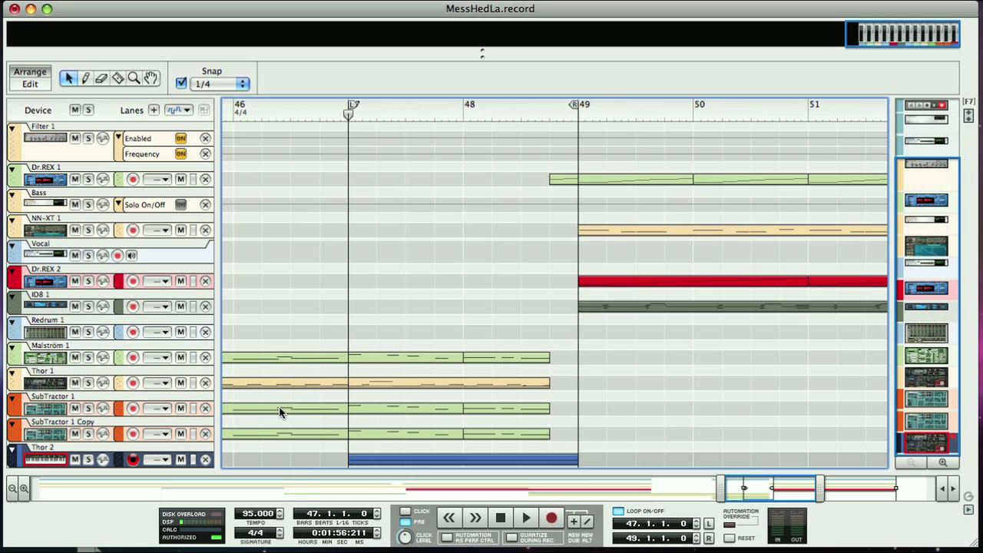
# Step: Arm Thor 2 and record its Comb Filter Freq knob rising to about 815 Hz
pyautogui.click(102, 459)
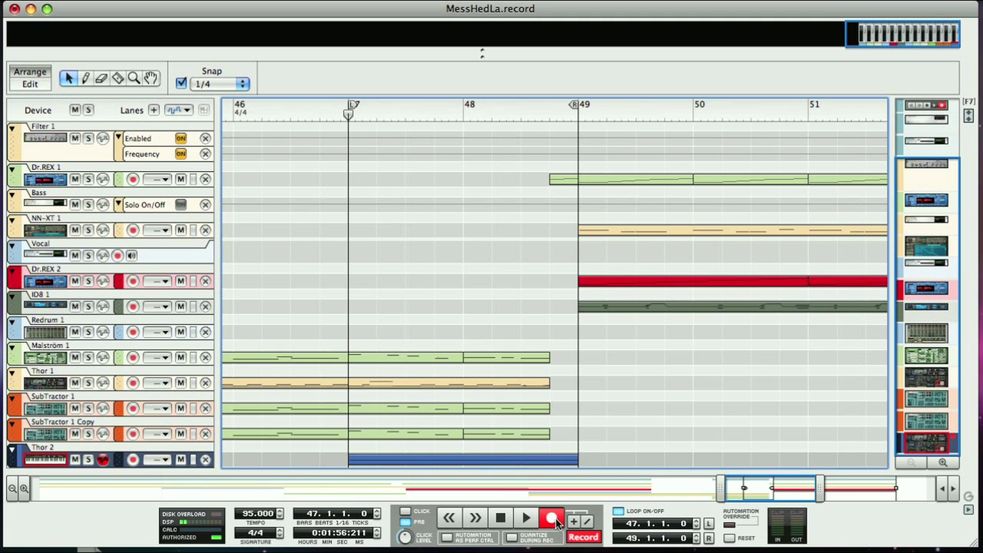
pyautogui.press('F6')
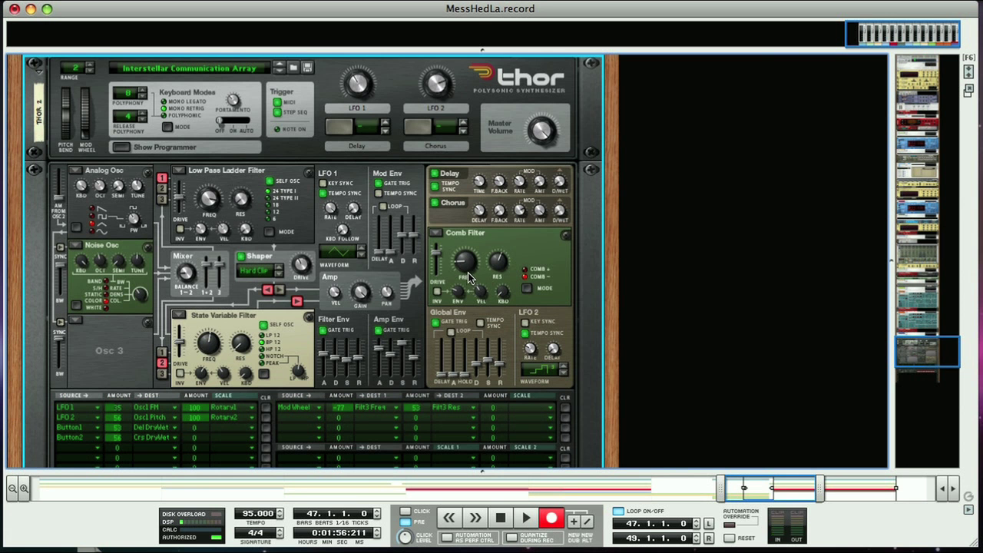
pyautogui.press('space')
pyautogui.moveTo(464, 268)
pyautogui.moveTo(464, 269); pyautogui.dragTo(460, 234)
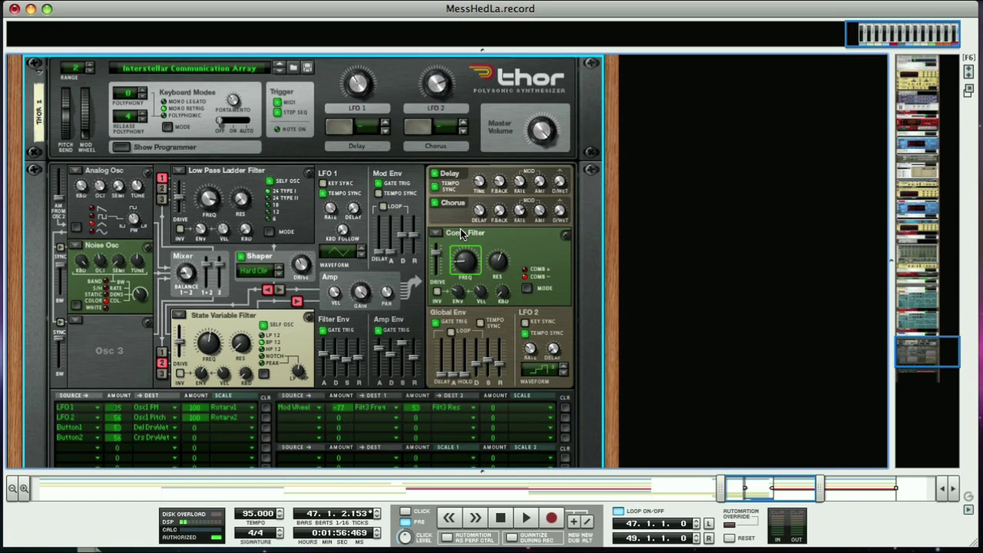
pyautogui.press('F7')
# Step: Extend the Filter 3 Freq automation clip back to bar 47 and adjust a point on it
pyautogui.click(425, 461)
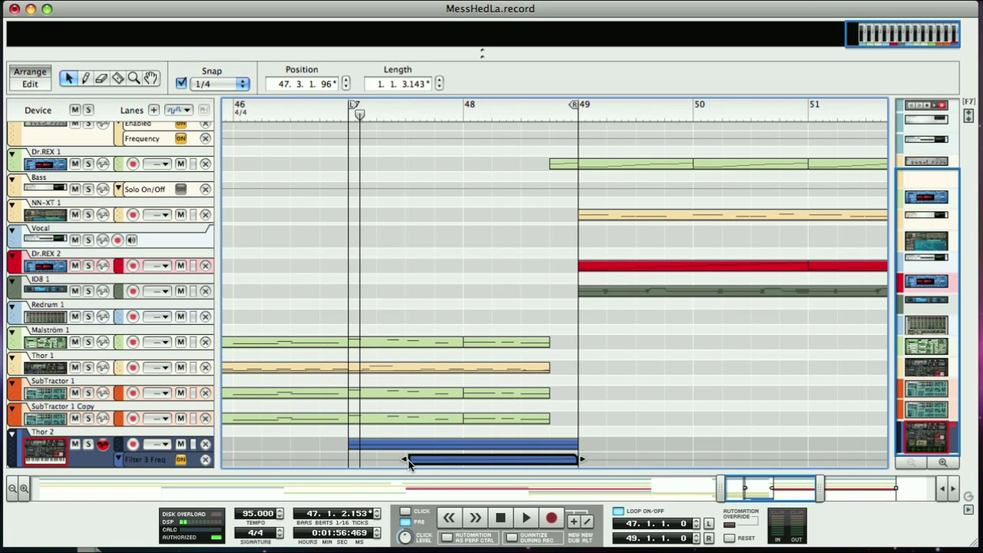
pyautogui.moveTo(404, 459); pyautogui.dragTo(350, 461)
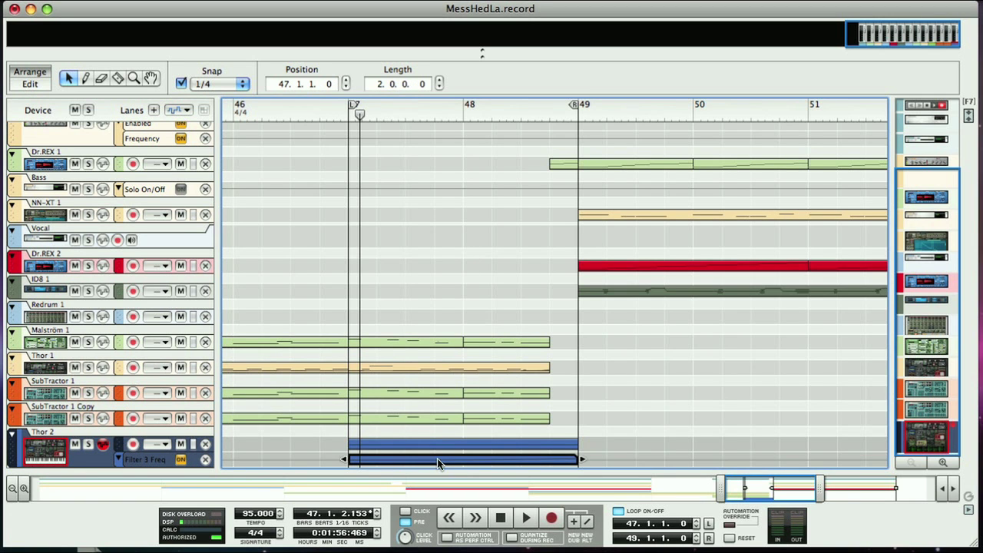
pyautogui.doubleClick(460, 461)
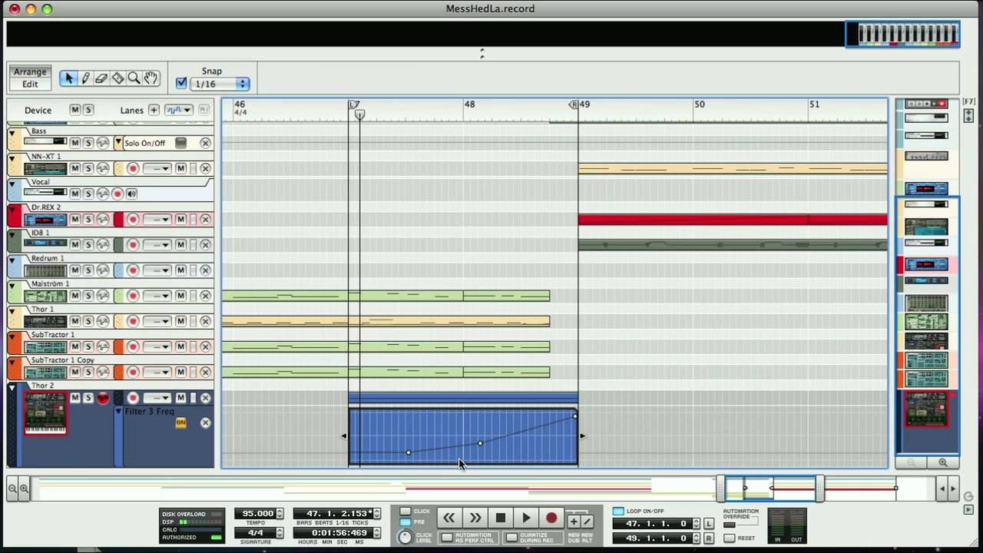
pyautogui.moveTo(478, 446)
pyautogui.mouseDown()
pyautogui.moveTo(476, 426)
pyautogui.moveTo(478, 443)
pyautogui.mouseUp()
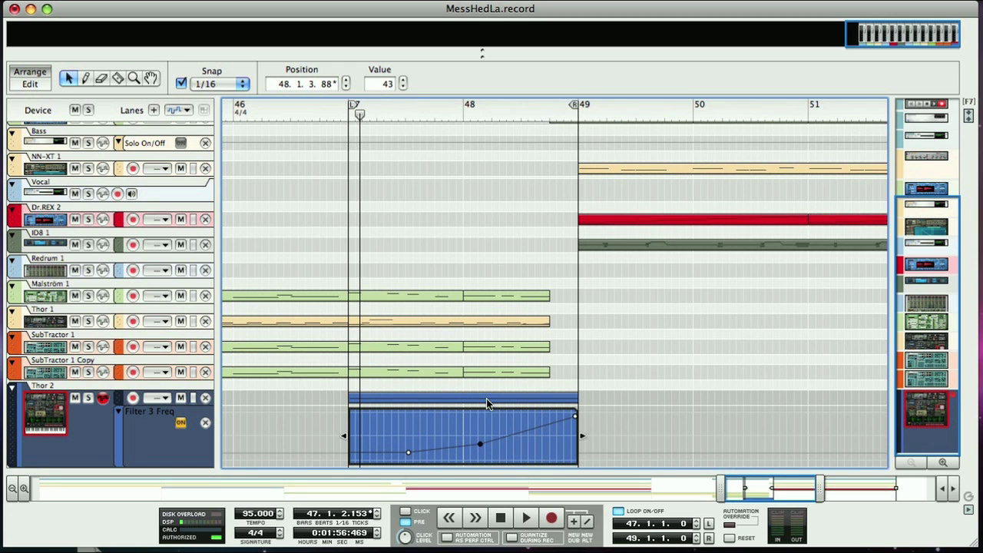
# Step: Enlarge the automation lane and draw a rising stepped curve from about 42 to 104
pyautogui.doubleClick(471, 404)
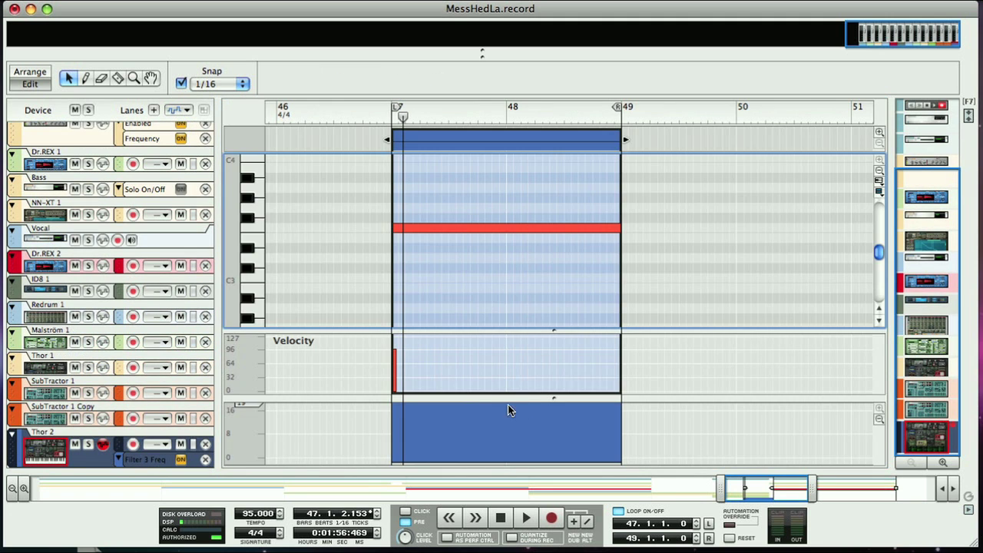
pyautogui.moveTo(539, 400); pyautogui.dragTo(509, 228)
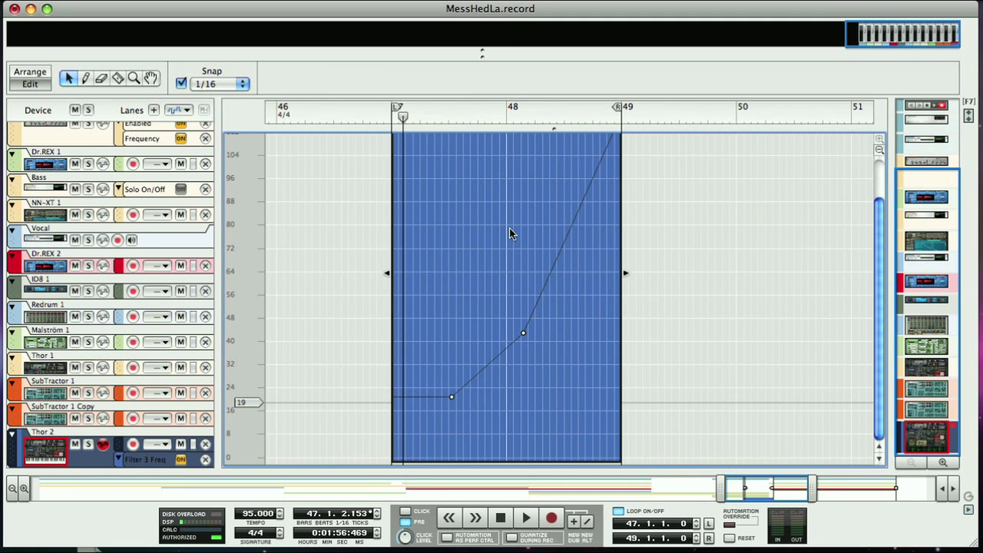
pyautogui.click(569, 227)
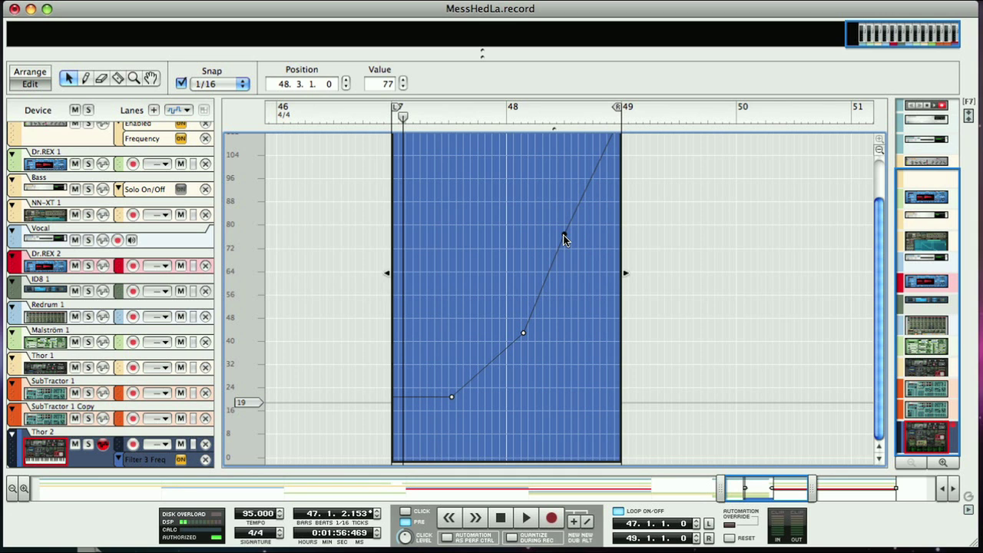
pyautogui.moveTo(563, 234); pyautogui.dragTo(580, 287)
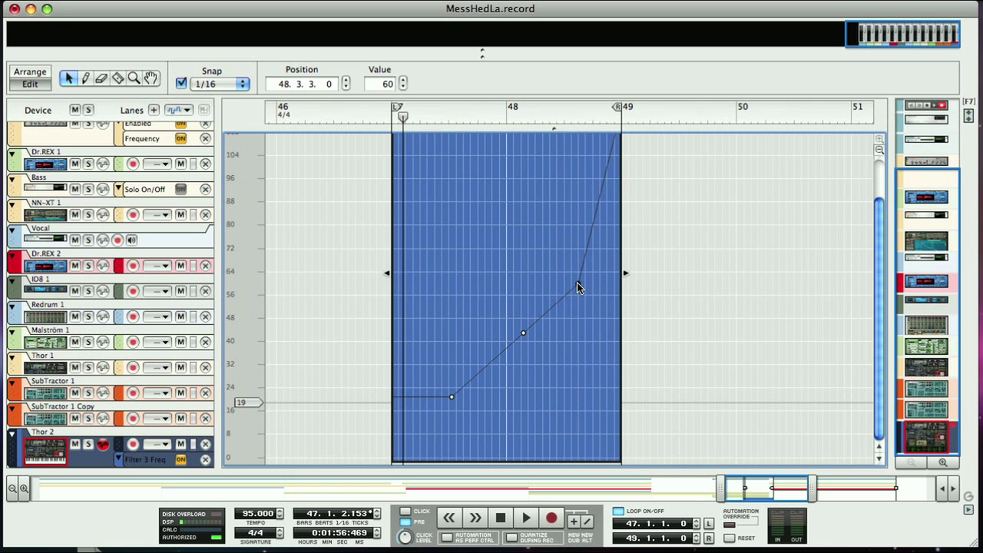
pyautogui.moveTo(398, 335)
pyautogui.mouseDown()
pyautogui.moveTo(465, 270)
pyautogui.moveTo(619, 156)
pyautogui.mouseUp()
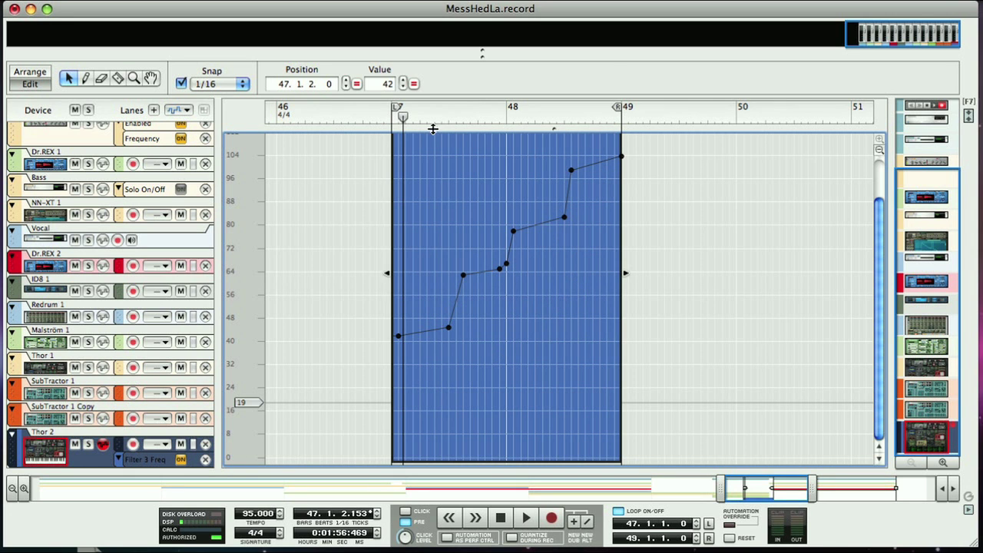
# Step: Play the loop from bar 47 with Thor 2 soloed, then unsolo it
pyautogui.moveTo(402, 116); pyautogui.dragTo(394, 117)
pyautogui.press('space')
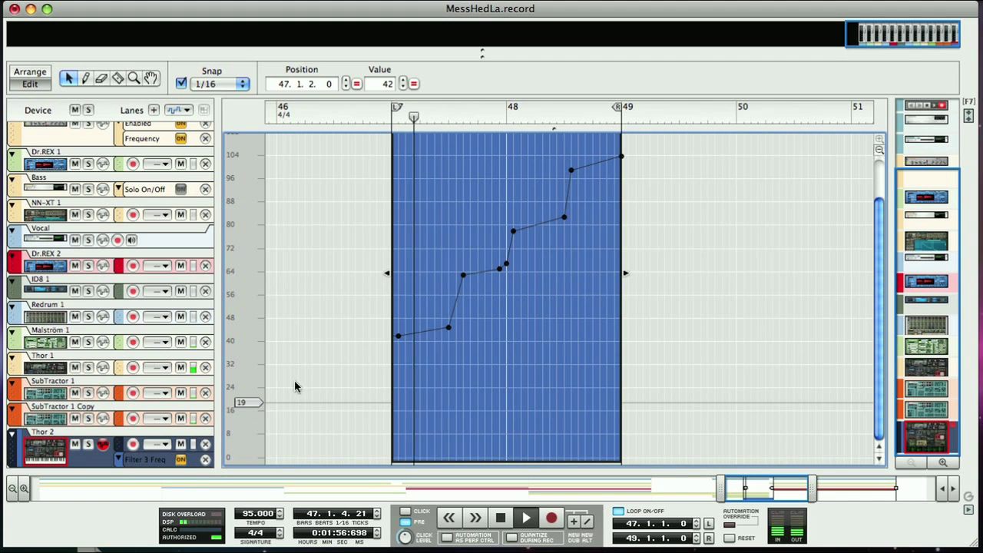
pyautogui.click(88, 444)
pyautogui.press('super+3')
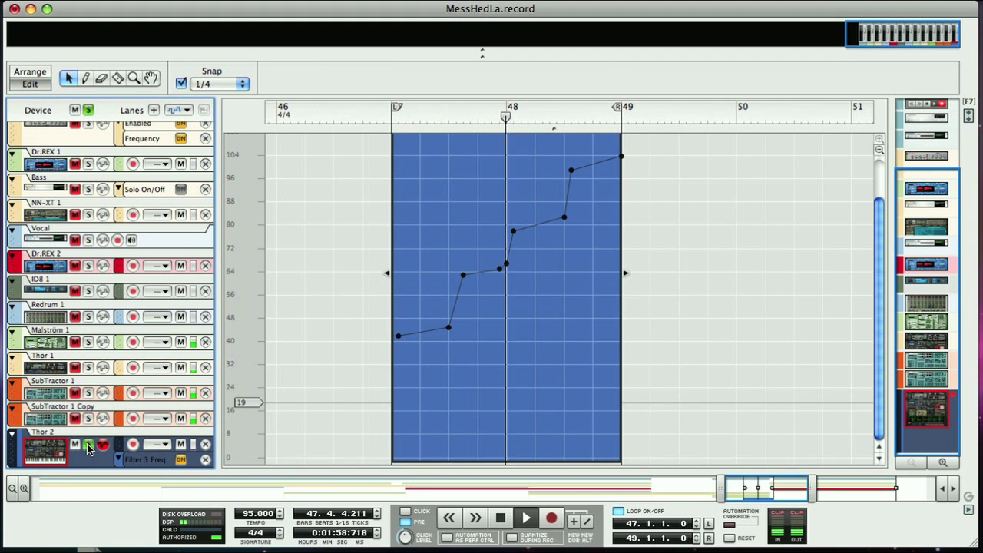
pyautogui.click(88, 444)
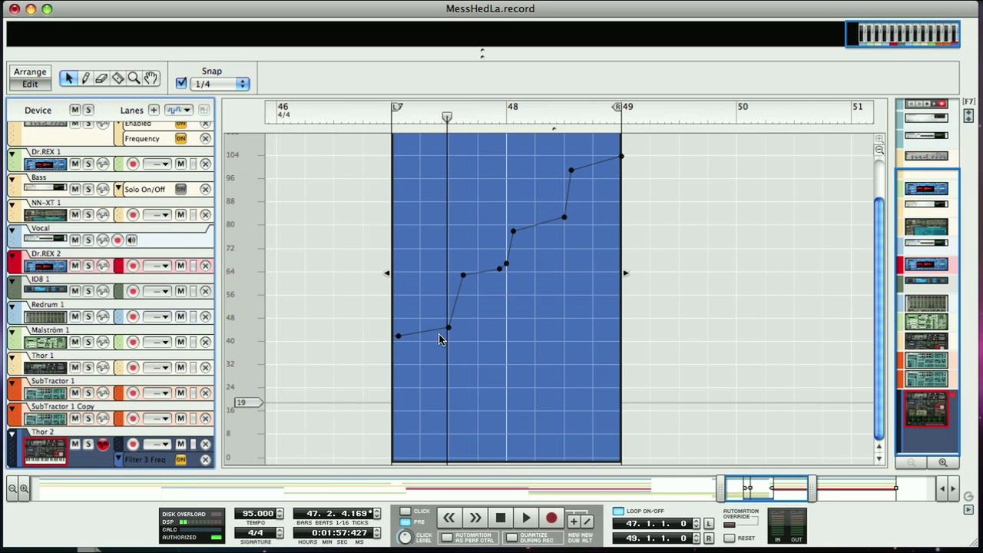
# Step: Set snap to 1/4 and redraw the automation as quarter-note steps climbing from 34 to 93
pyautogui.moveTo(405, 353); pyautogui.dragTo(448, 359)
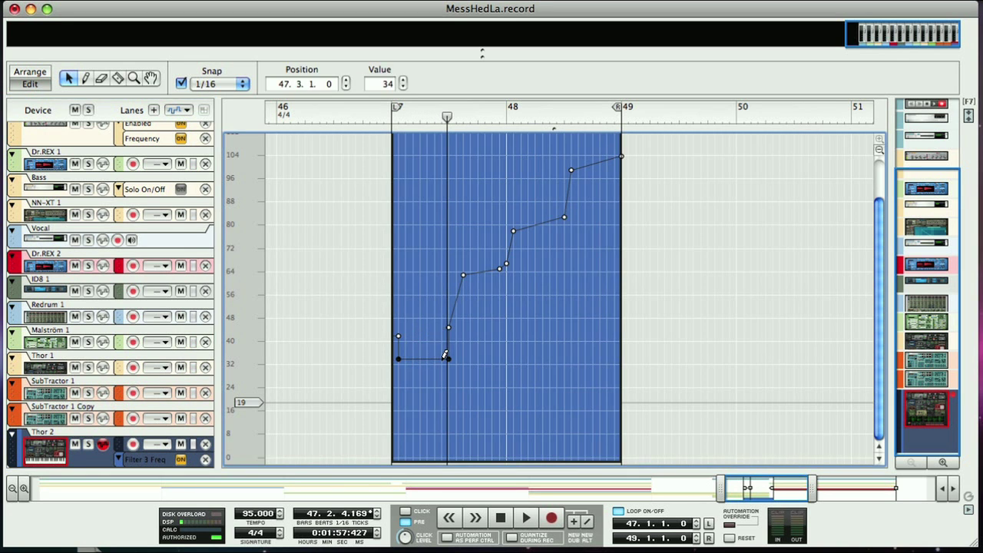
pyautogui.click(229, 87)
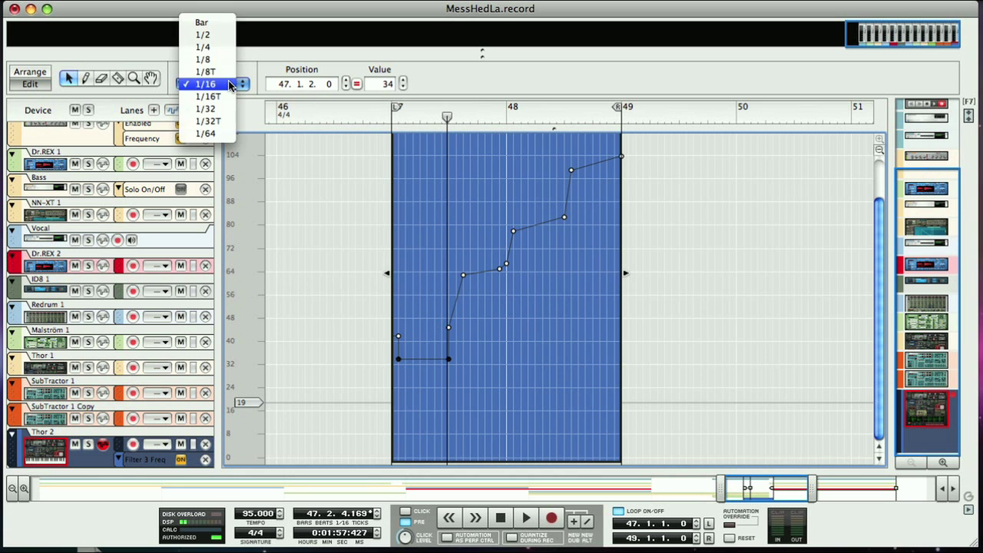
pyautogui.click(206, 45)
pyautogui.moveTo(460, 320)
pyautogui.mouseDown()
pyautogui.moveTo(461, 330)
pyautogui.moveTo(500, 331)
pyautogui.moveTo(607, 187)
pyautogui.mouseUp()
# Step: Audition the steps from the loop start with Thor 2 soloed, then turn the solo off
pyautogui.moveTo(450, 118); pyautogui.dragTo(396, 118)
pyautogui.press('space')
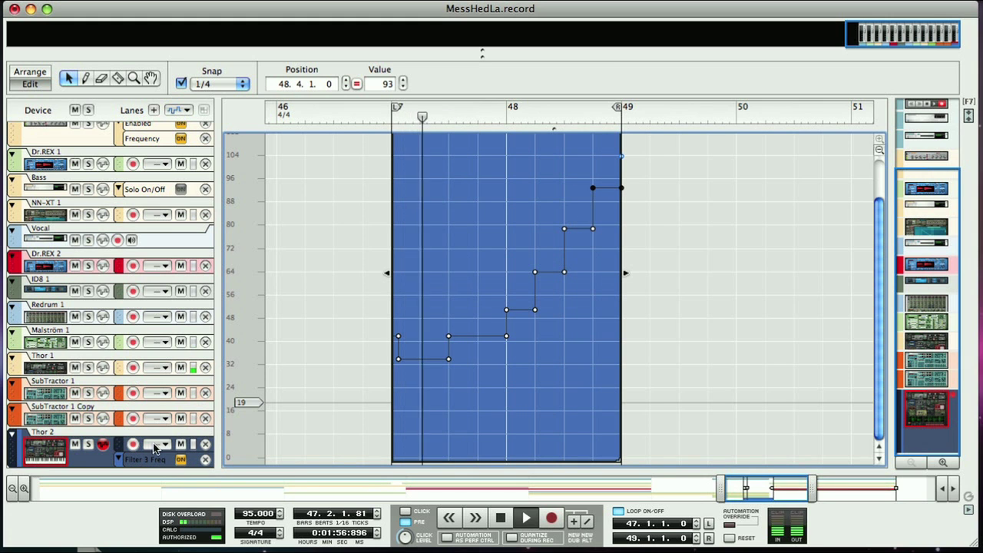
pyautogui.click(88, 444)
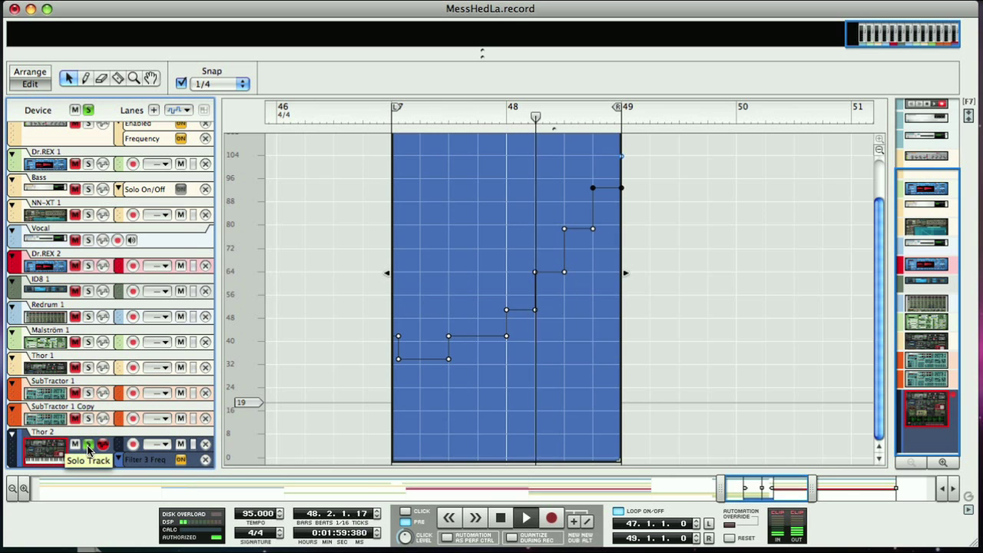
pyautogui.click(89, 445)
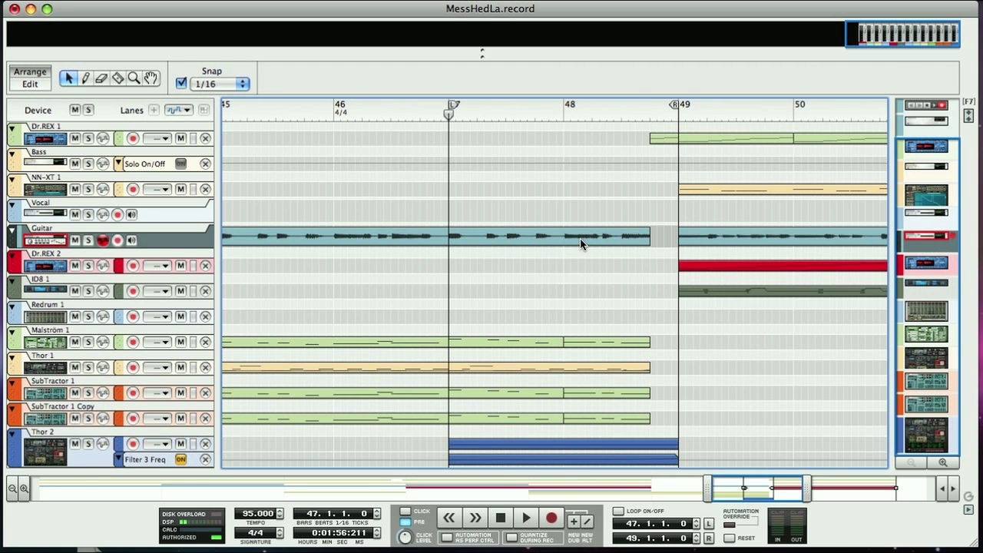
# Step: Show mixer and rack, add an ECF-42 after the Guitar's PEQ-2, and raise its resonance to about 54
pyautogui.press('F5')
pyautogui.press('F6')
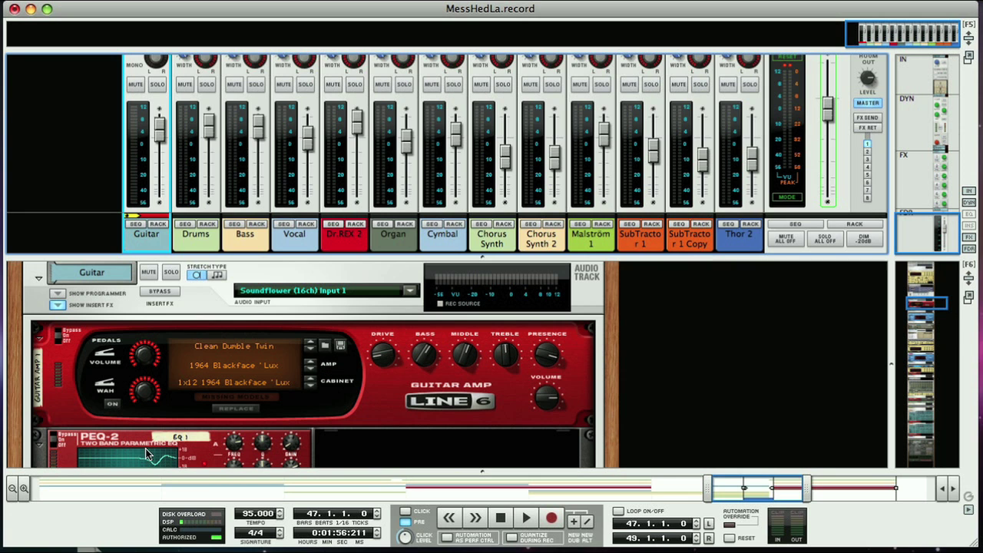
pyautogui.press('F8')
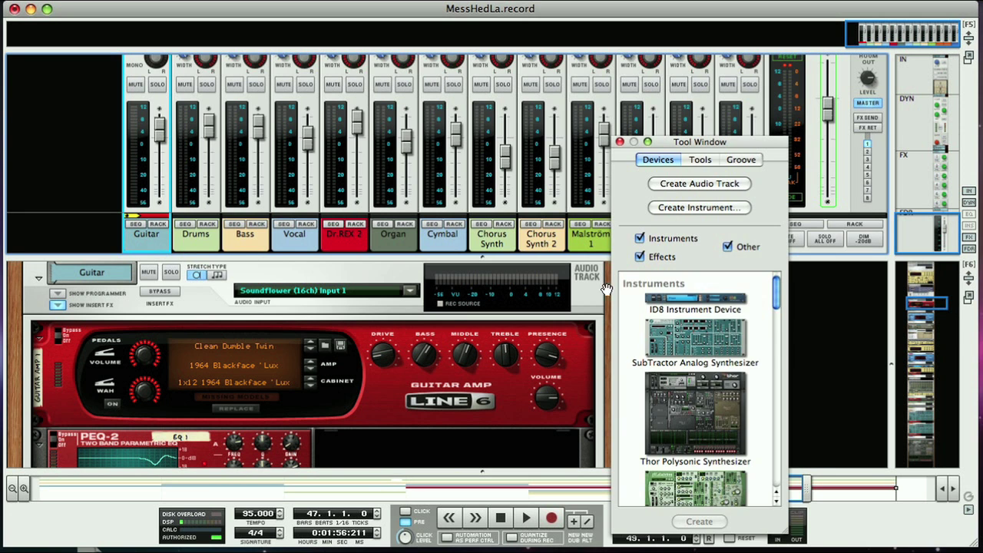
pyautogui.scroll(-15, 701, 367)
pyautogui.scroll(-3, 704, 377)
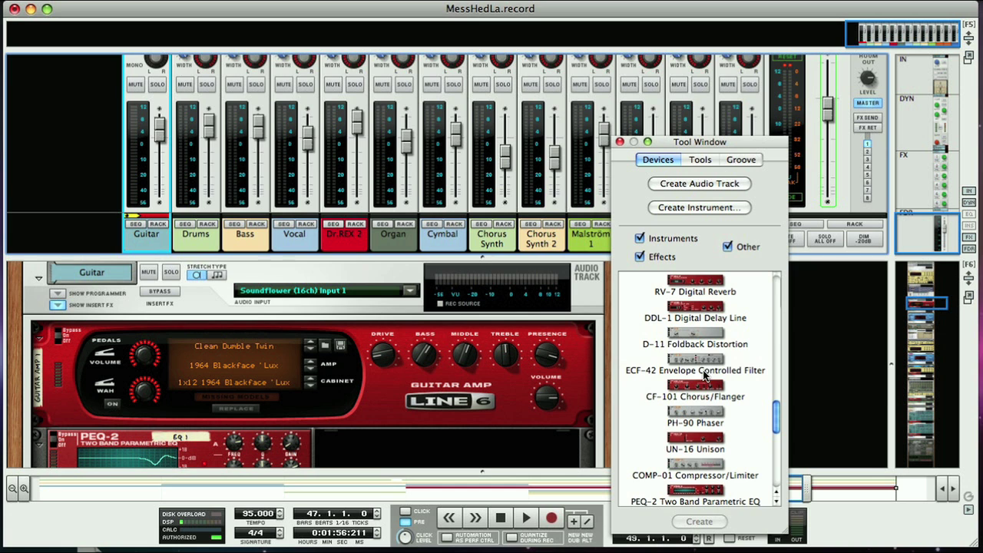
pyautogui.doubleClick(699, 367)
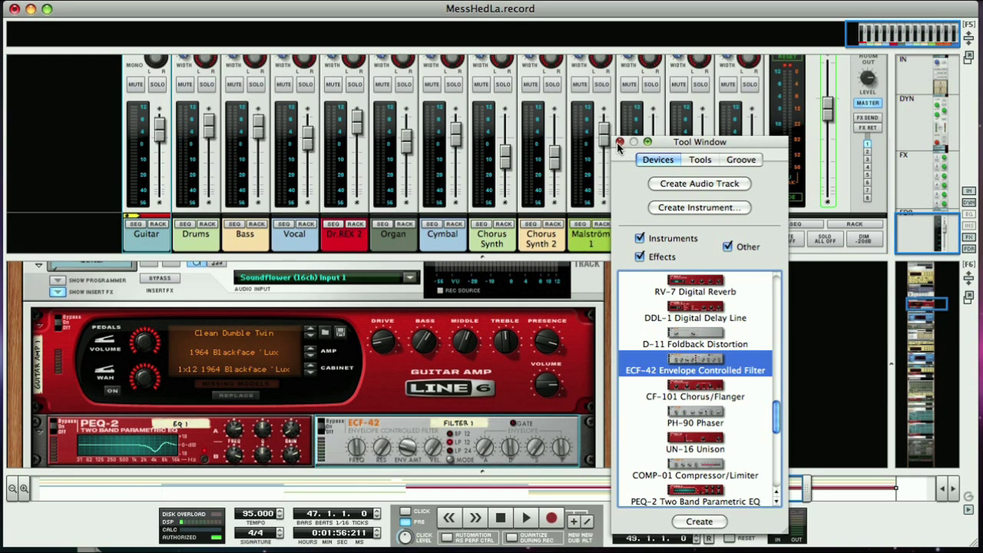
pyautogui.click(620, 141)
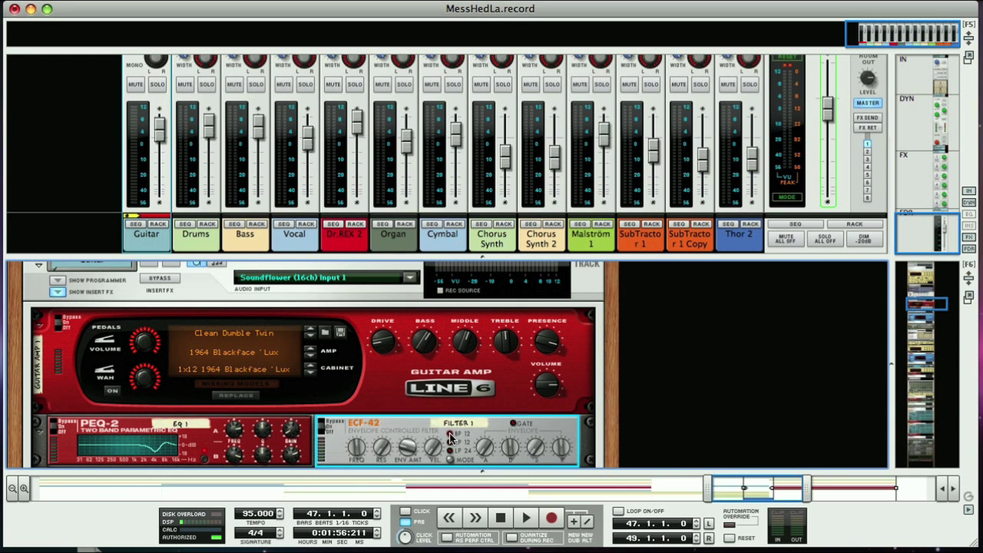
pyautogui.moveTo(380, 453); pyautogui.dragTo(377, 427)
# Step: Create an ECF-42 Frequency lane, copy the Thor 2 clip (bars 47–49) into it, and play it back
pyautogui.rightClick(355, 453)
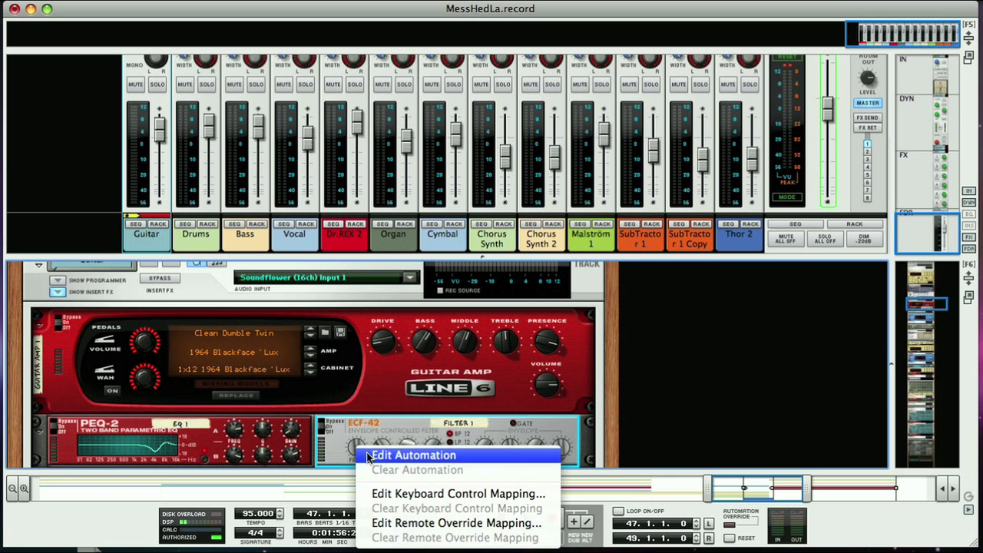
pyautogui.click(387, 453)
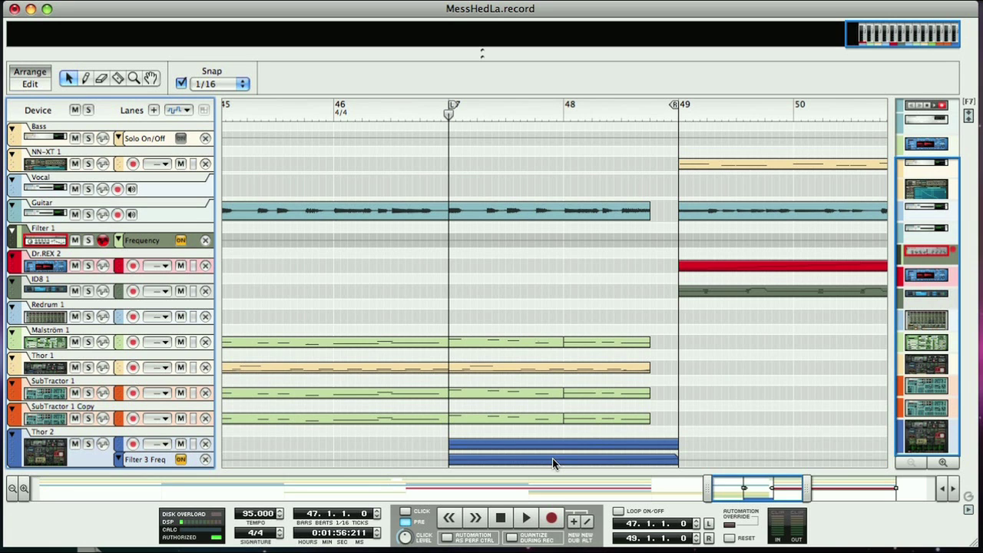
pyautogui.moveTo(548, 465); pyautogui.dragTo(546, 248)
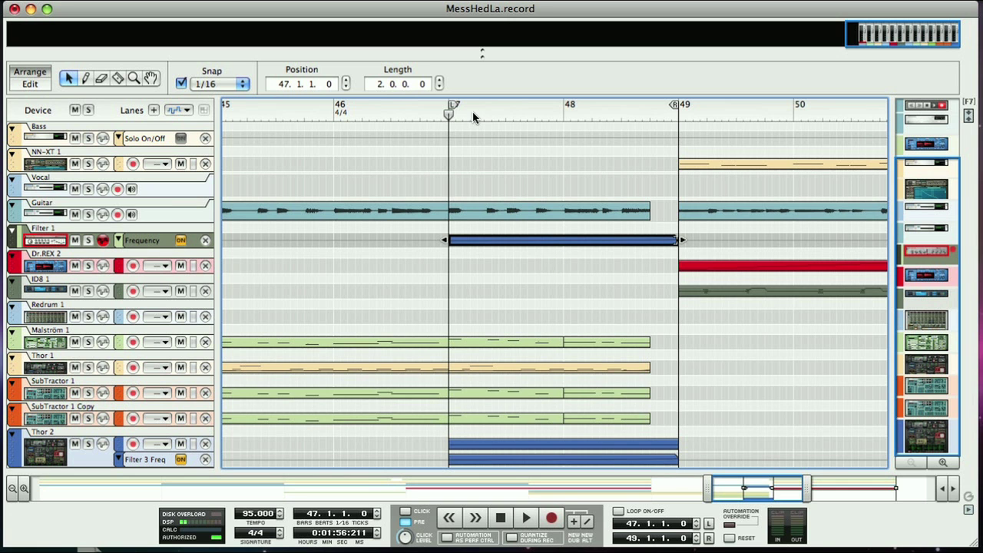
pyautogui.press('F6')
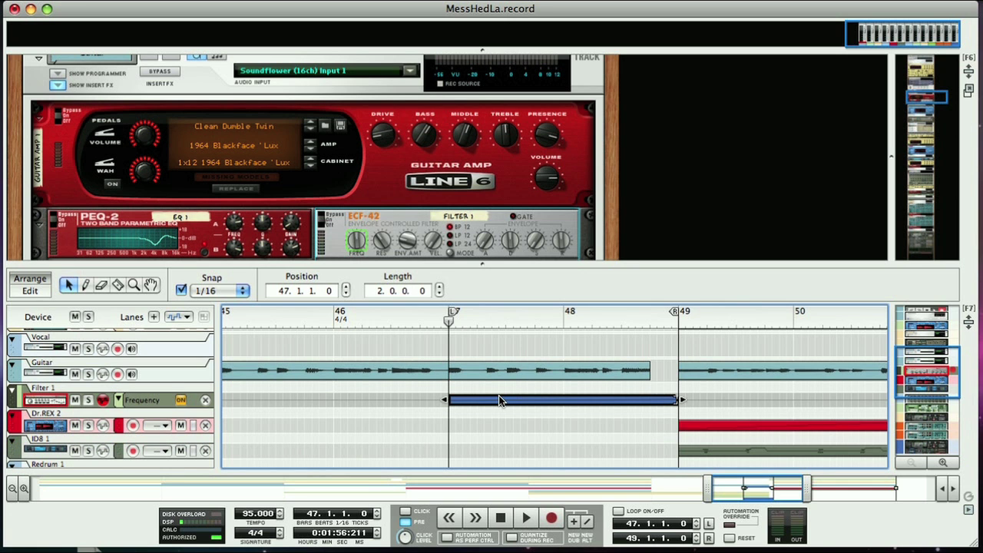
pyautogui.press('space')
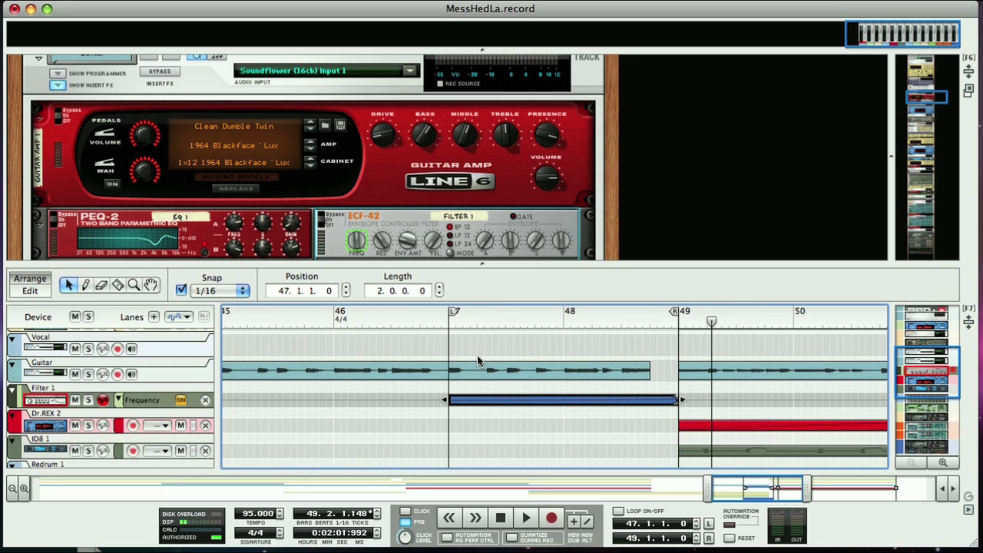
pyautogui.moveTo(472, 322); pyautogui.dragTo(450, 322)
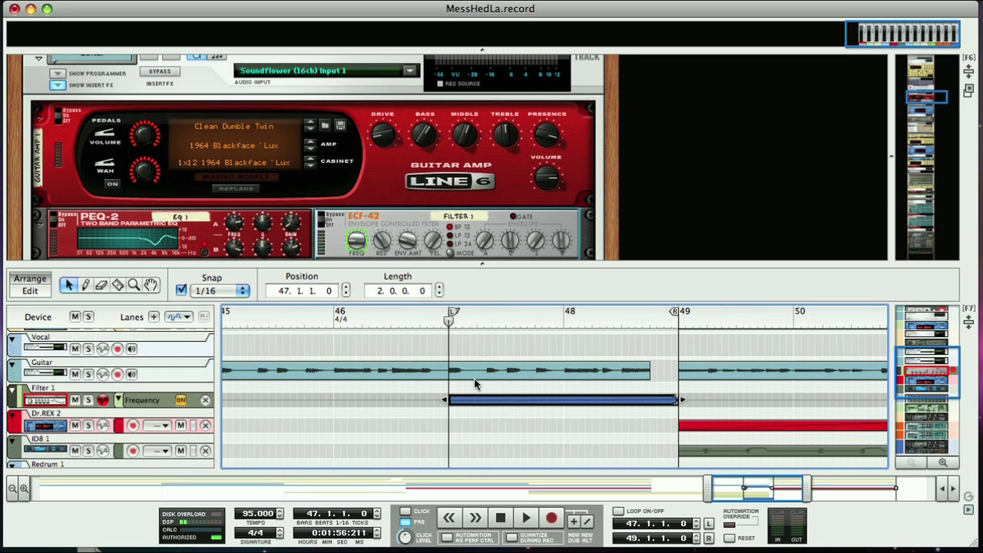
# Step: Create an Enabled automation lane for the ECF-42 and draw a clip from bar 47 to 49
pyautogui.click(322, 221)
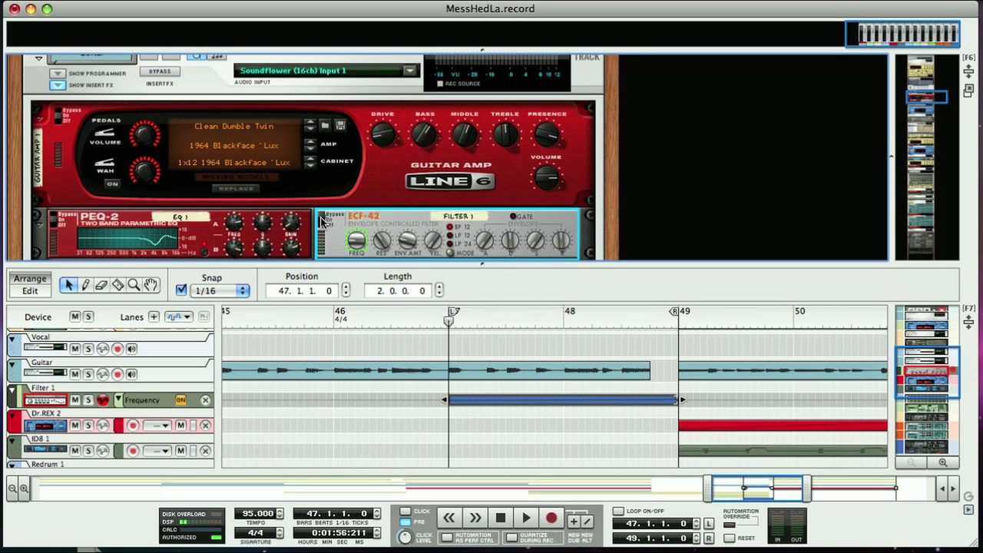
pyautogui.rightClick(323, 220)
pyautogui.click(351, 221)
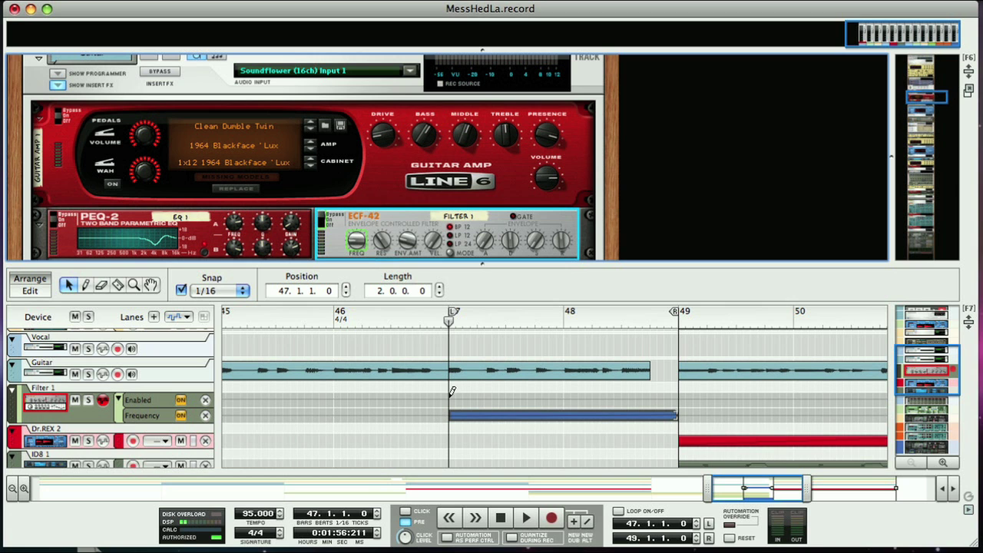
pyautogui.moveTo(451, 395); pyautogui.dragTo(677, 395)
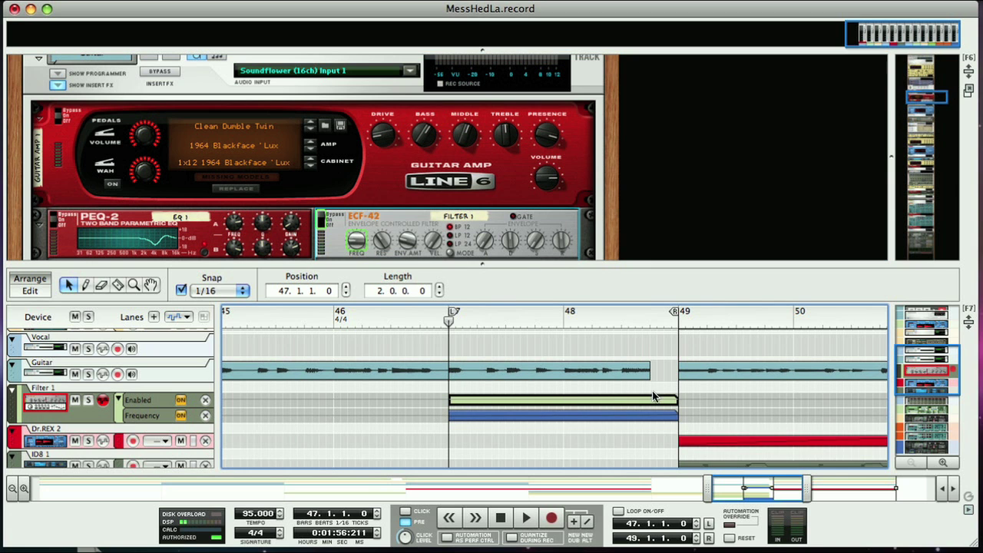
# Step: Add points at 47.2 and 47.3 in the Enabled clip, then play from just before bar 47
pyautogui.doubleClick(583, 398)
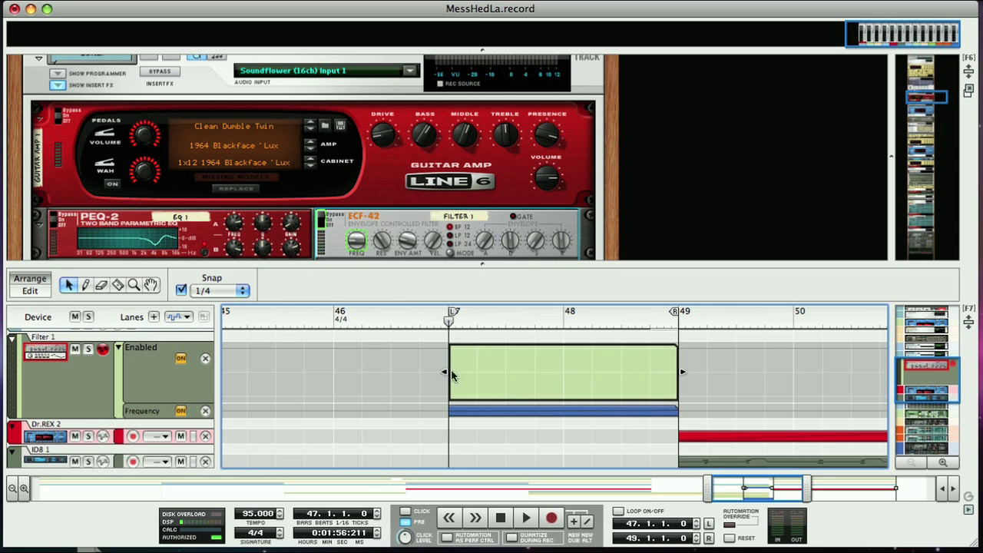
pyautogui.click(474, 360)
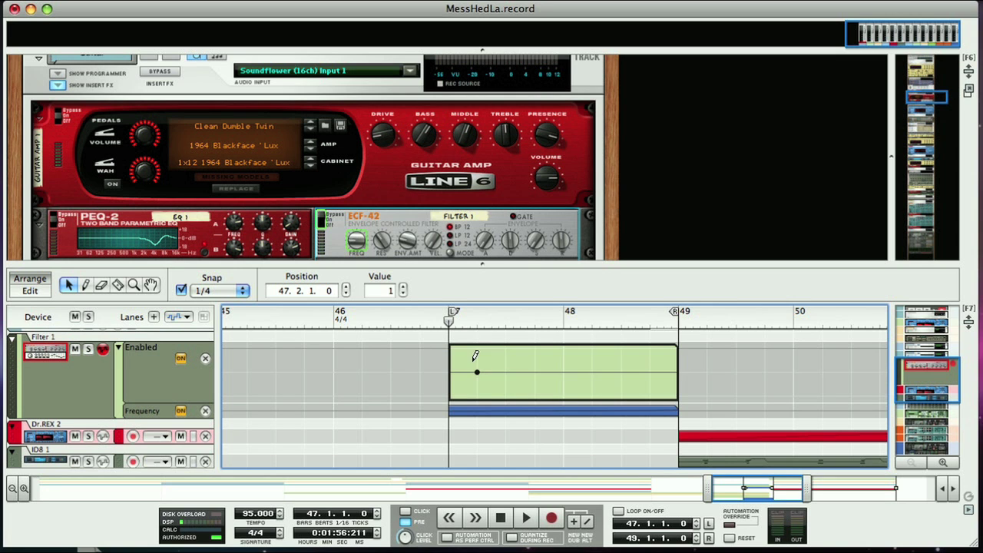
pyautogui.click(499, 389)
pyautogui.moveTo(500, 386); pyautogui.dragTo(506, 372)
pyautogui.hscroll(-1, 472, 324)
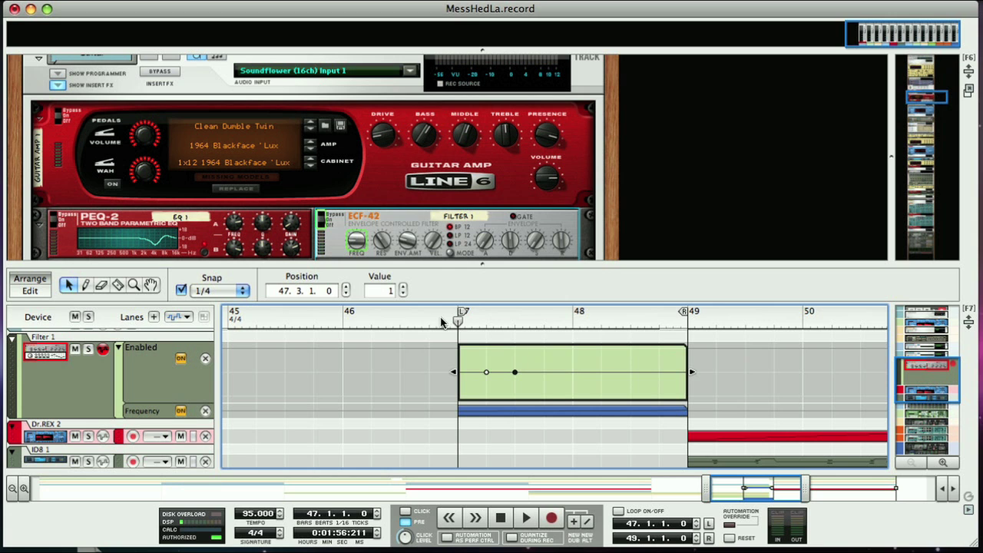
pyautogui.click(439, 321)
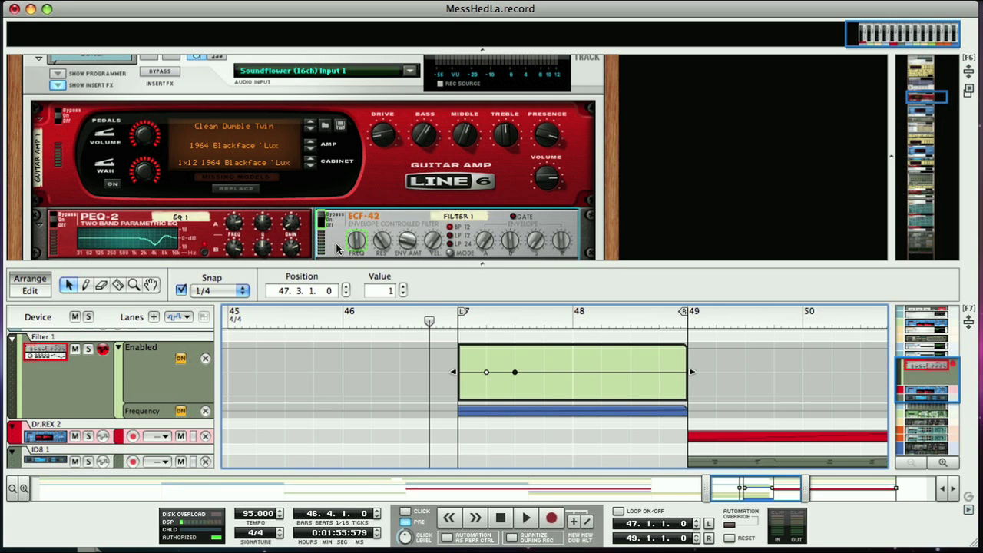
pyautogui.press('space')
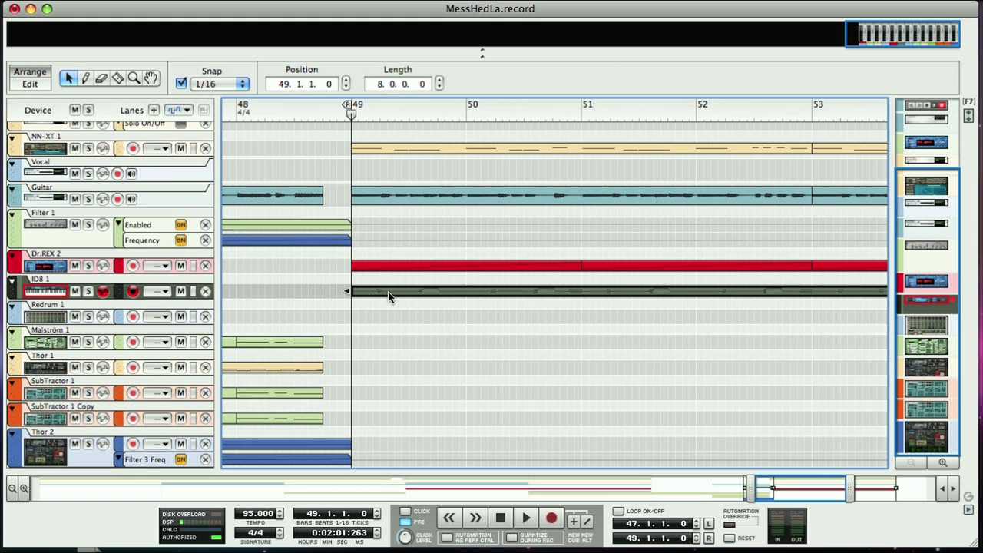
# Step: Open the ID8 1 chord clip in the note editor, play it, and try shifting a note
pyautogui.click(44, 84)
pyautogui.press('space')
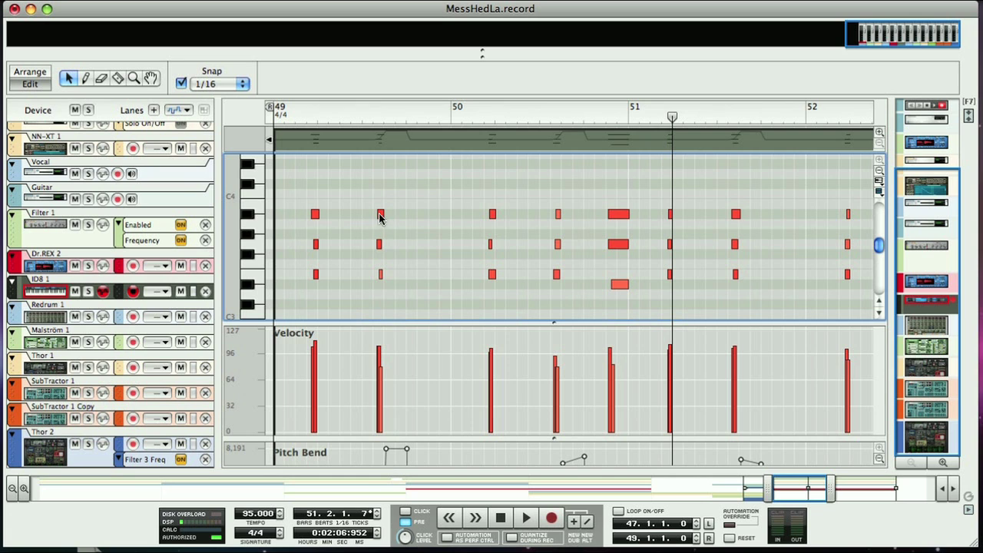
pyautogui.moveTo(380, 213)
pyautogui.mouseDown()
pyautogui.moveTo(422, 213)
pyautogui.moveTo(378, 216)
pyautogui.mouseUp()
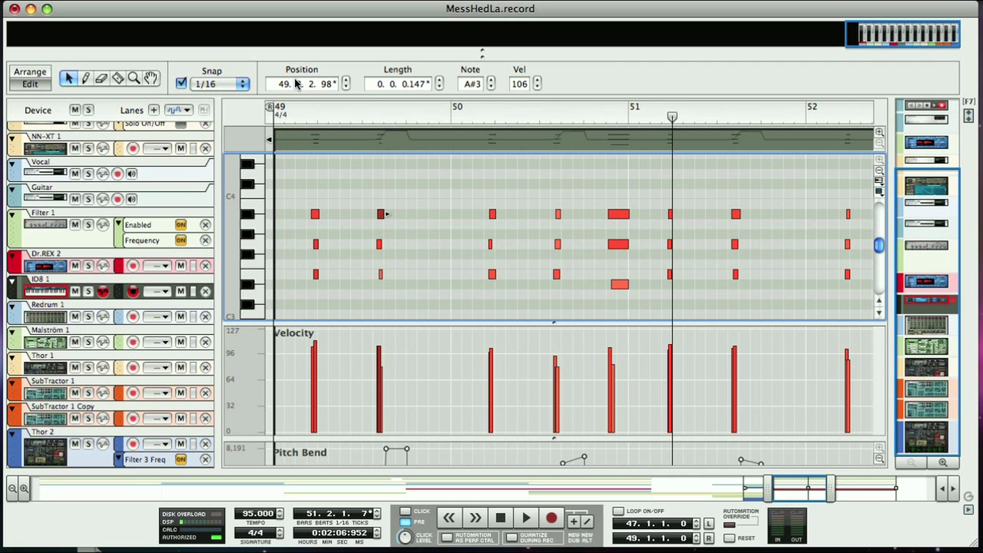
# Step: Align the start positions of the notes in the first and second ID8 chords
pyautogui.moveTo(296, 202); pyautogui.dragTo(333, 287)
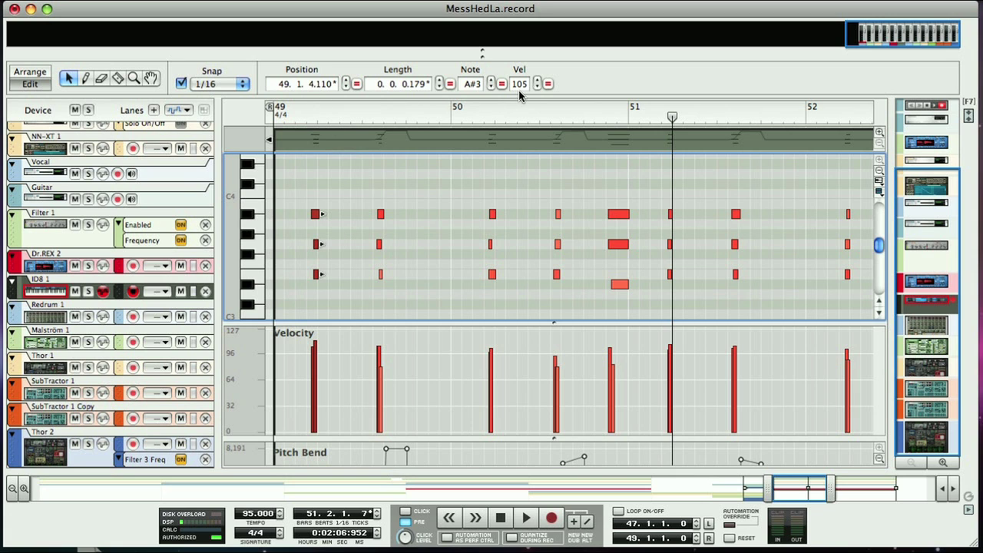
pyautogui.click(356, 84)
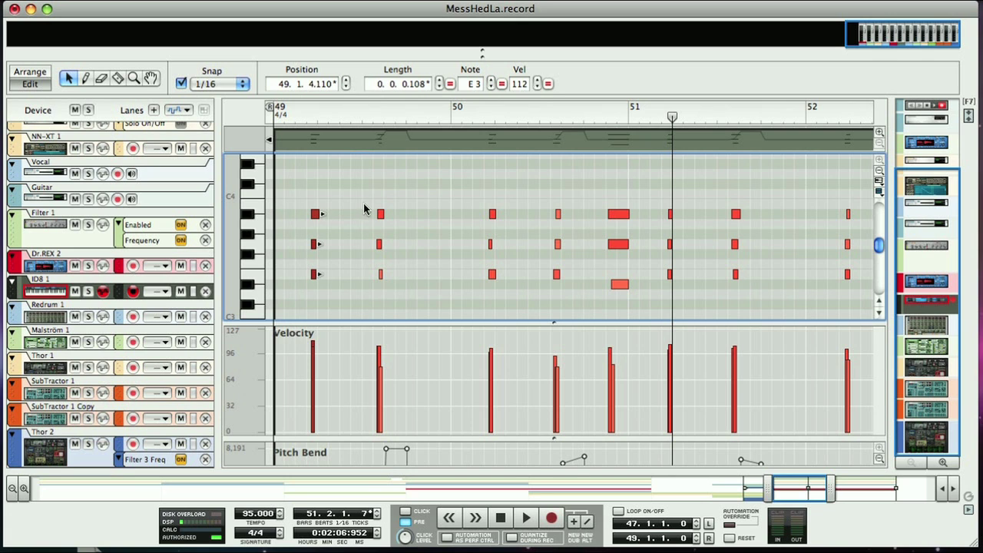
pyautogui.moveTo(363, 203); pyautogui.dragTo(398, 283)
pyautogui.click(356, 84)
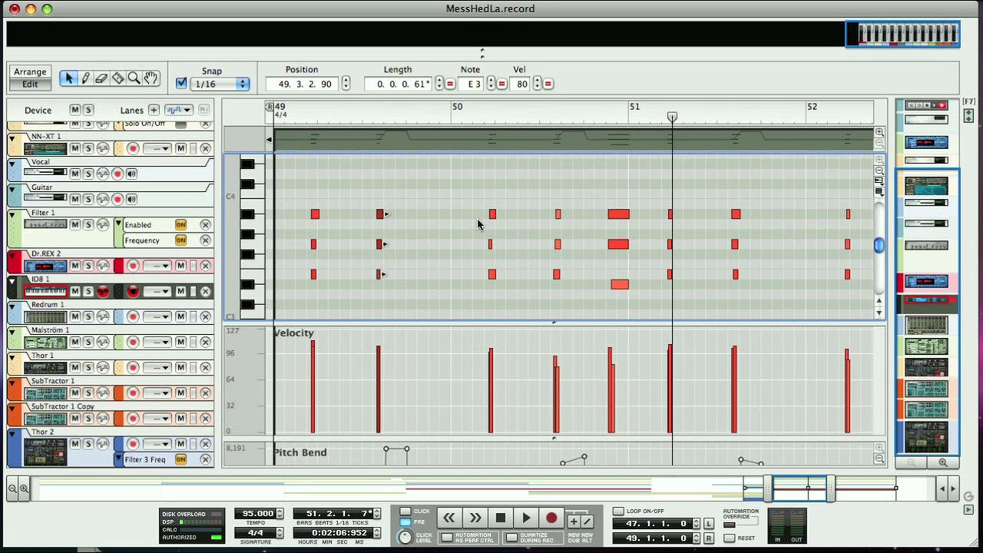
# Step: Give the chord notes one equal length and a shared velocity of 112
pyautogui.moveTo(298, 190); pyautogui.dragTo(582, 318)
pyautogui.click(449, 84)
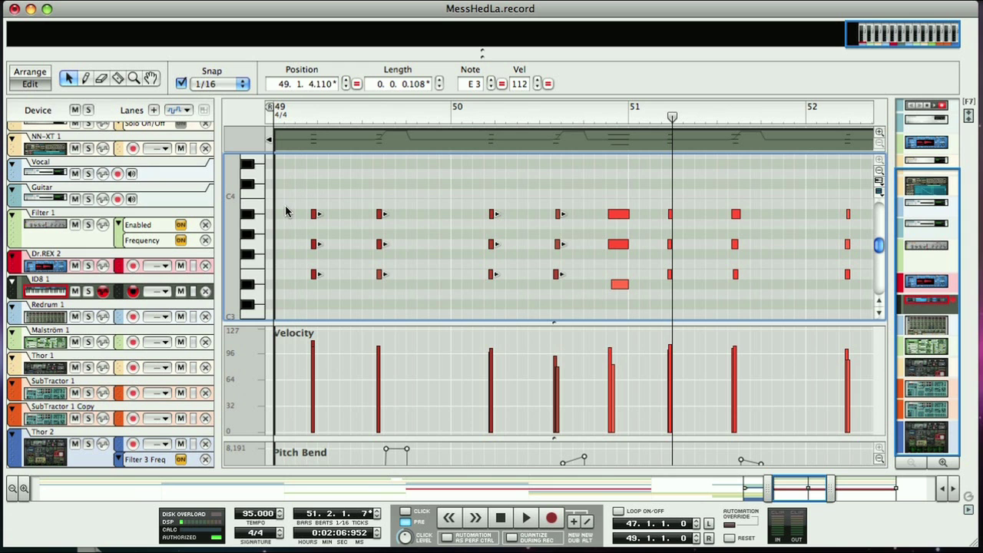
pyautogui.moveTo(287, 189); pyautogui.dragTo(706, 284)
pyautogui.hscroll(2, 691, 246)
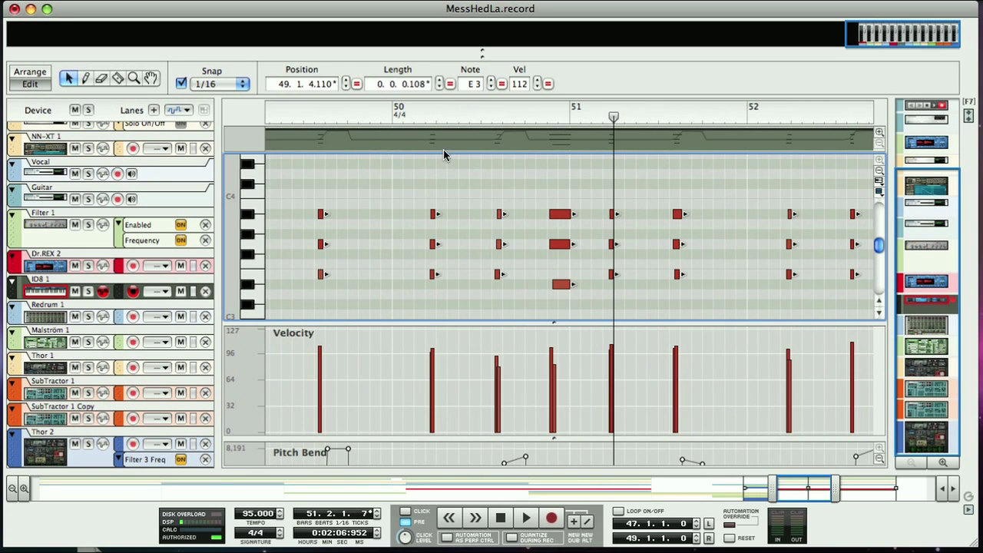
pyautogui.click(547, 86)
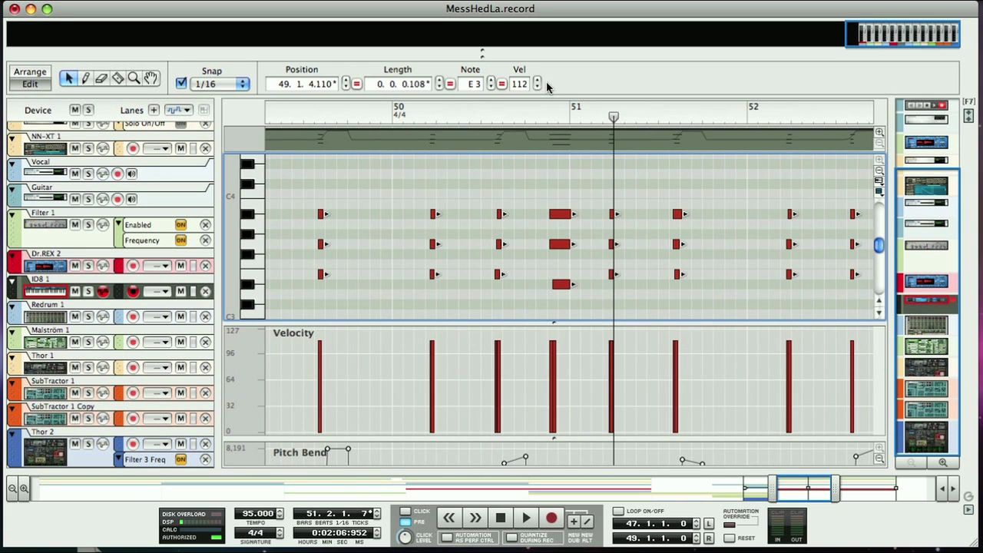
# Step: Enlarge the Pitch Bend lane, select all the peaks, and set them to one equal value
pyautogui.hscroll(-4, 541, 347)
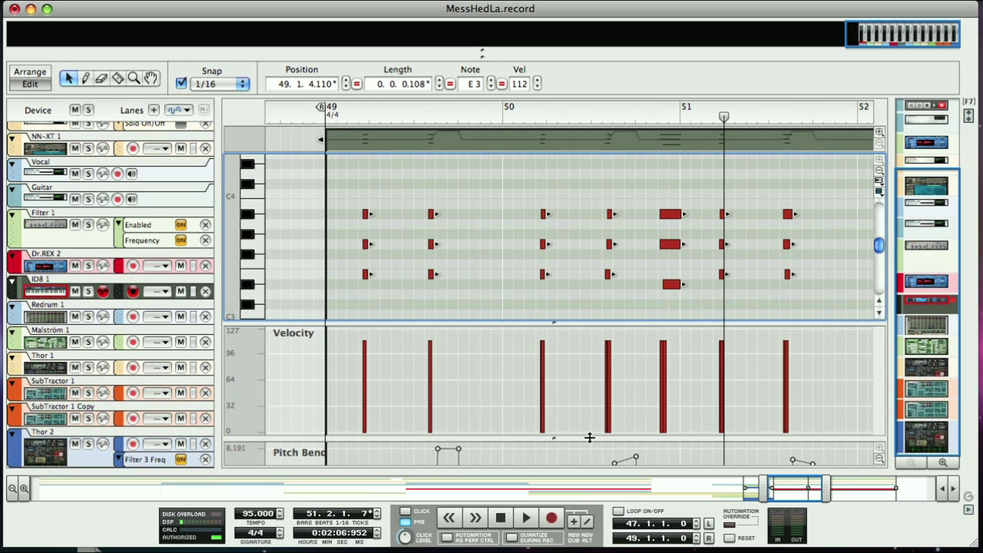
pyautogui.moveTo(589, 437); pyautogui.dragTo(589, 136)
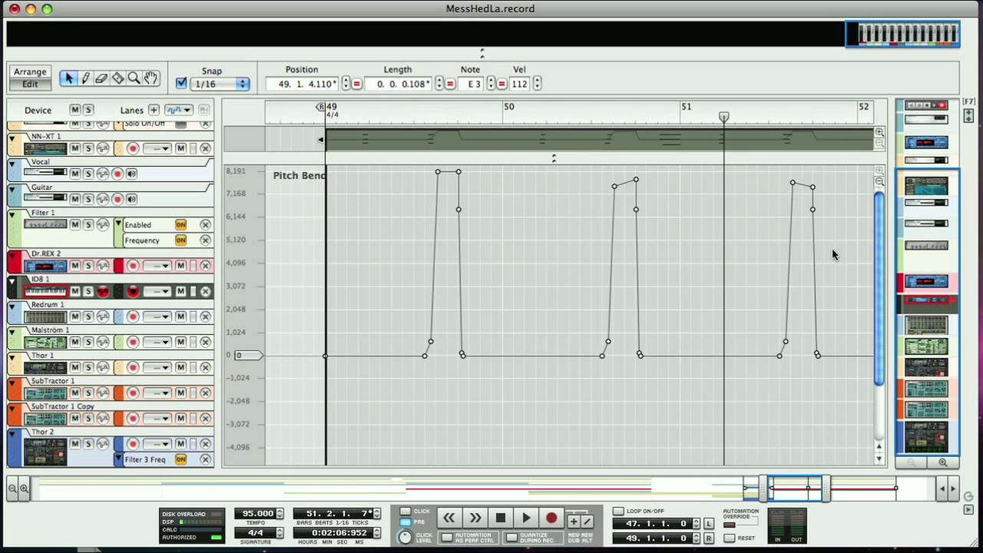
pyautogui.hscroll(6, 553, 264)
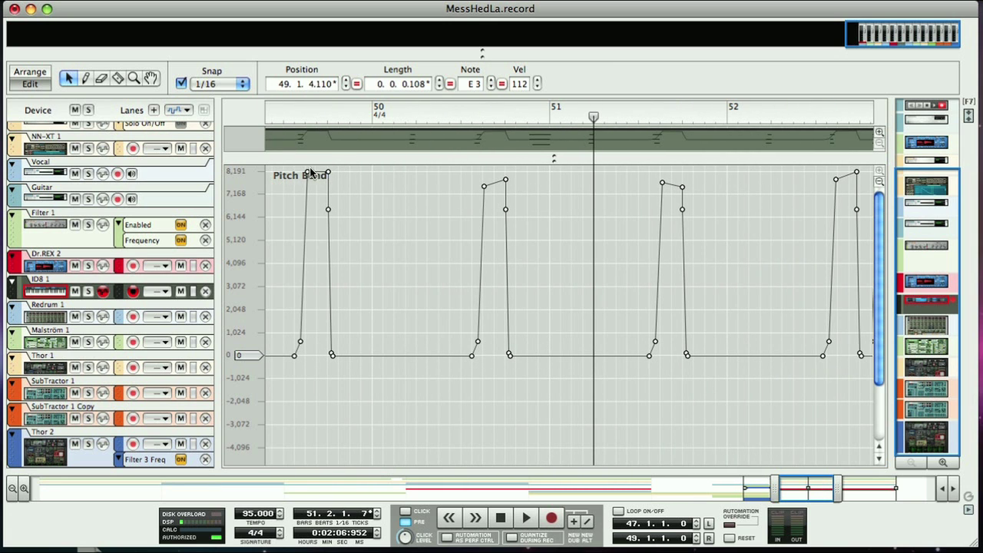
pyautogui.moveTo(304, 172); pyautogui.dragTo(870, 192)
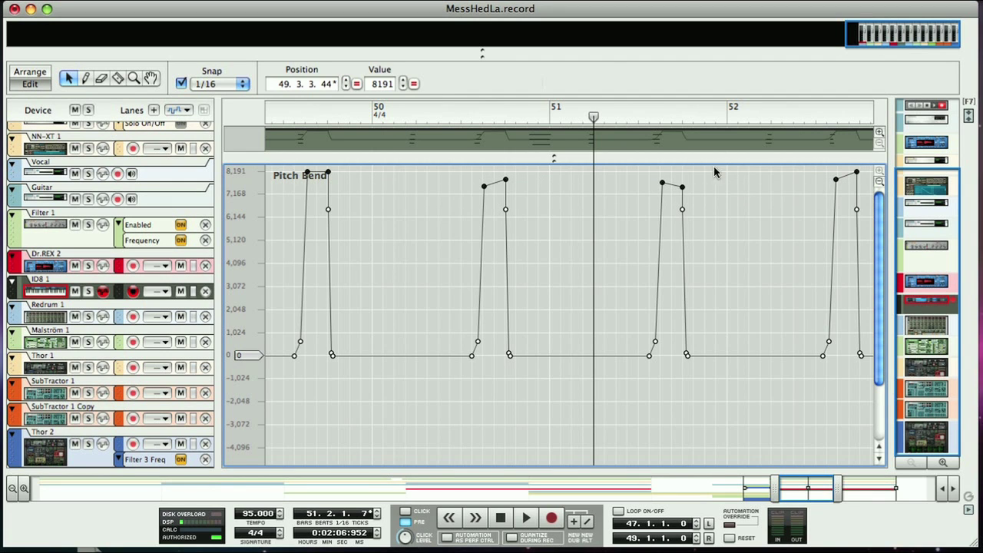
pyautogui.click(413, 84)
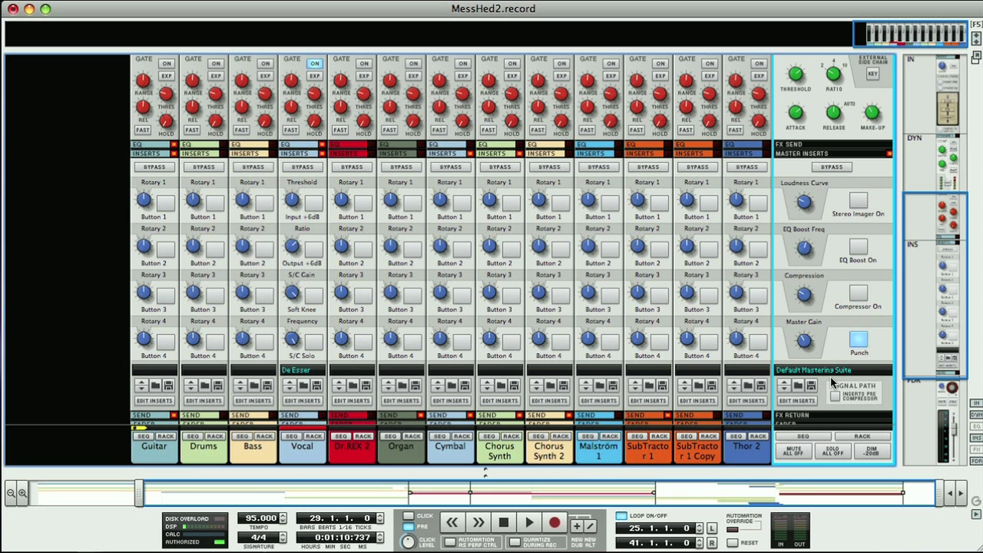
# Step: Open the Insert FX Browser from the Master Inserts browse button to list MClass mastering patches
pyautogui.click(796, 387)
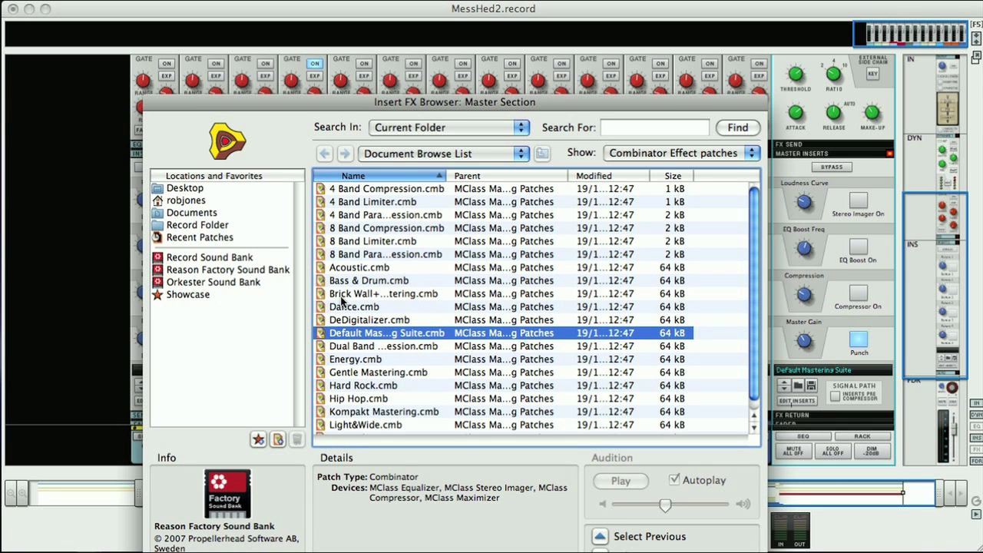
# Step: Load the Brick Wall+Hi Band Spread Mastering patch on the master inserts and set Spread X-Over to 90
pyautogui.click(374, 297)
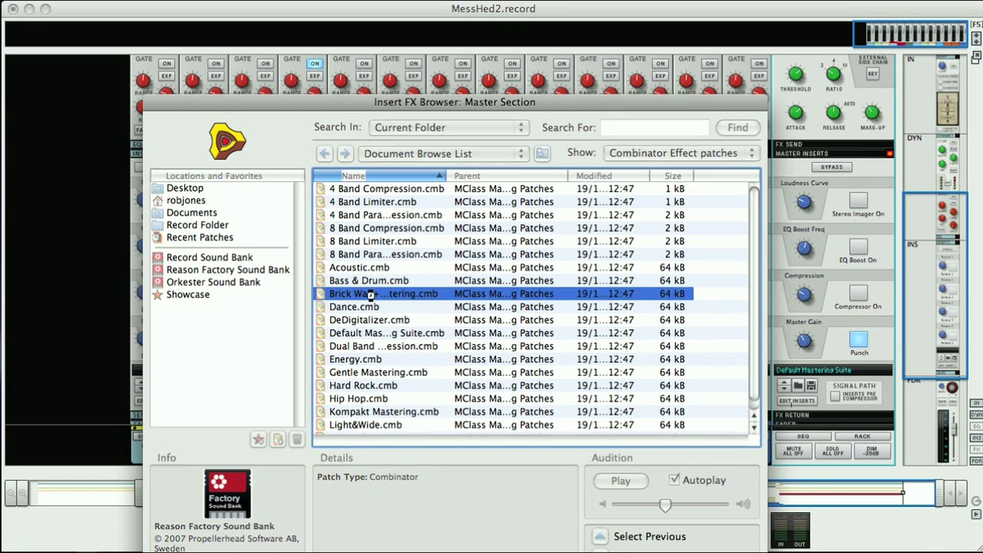
pyautogui.doubleClick(374, 296)
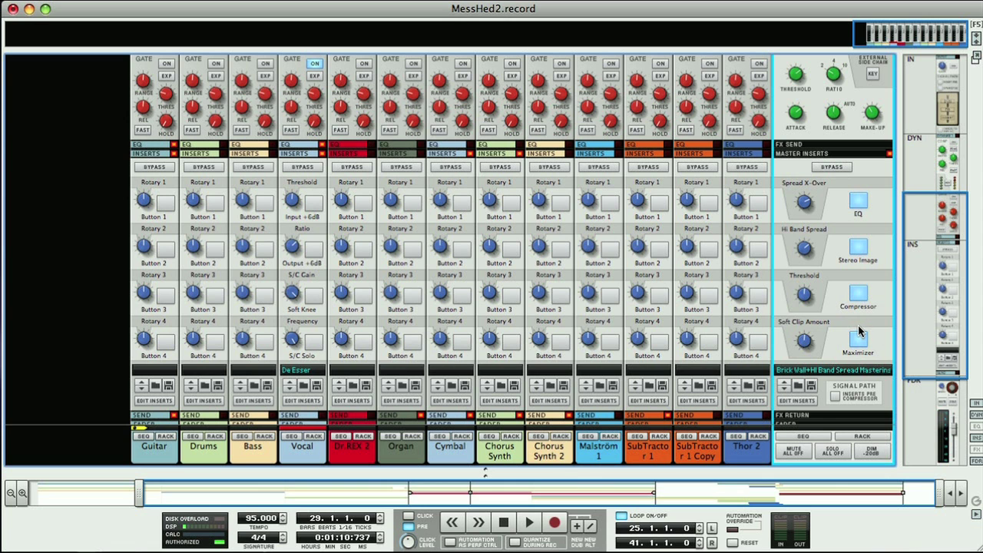
pyautogui.moveTo(930, 284); pyautogui.dragTo(931, 318)
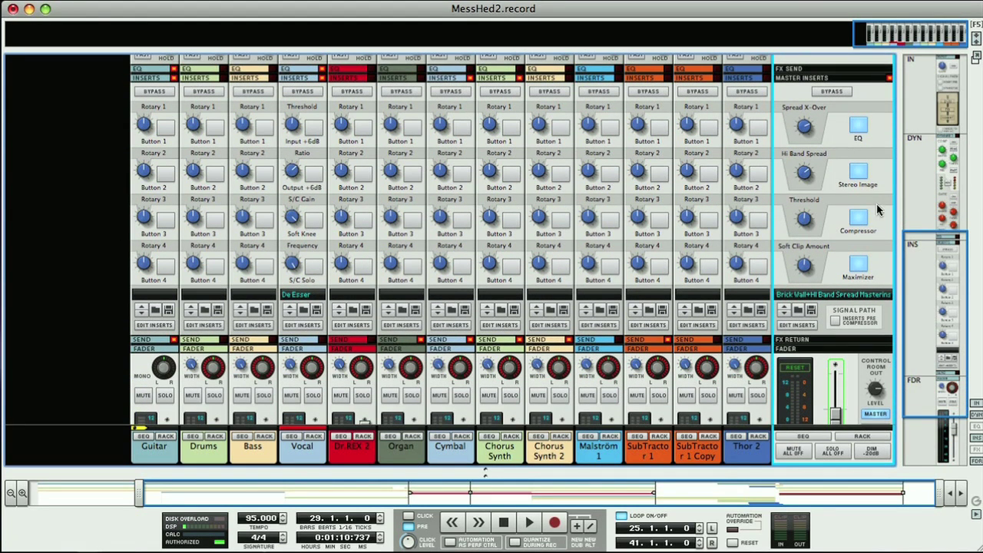
pyautogui.click(858, 172)
pyautogui.click(856, 125)
pyautogui.click(856, 125)
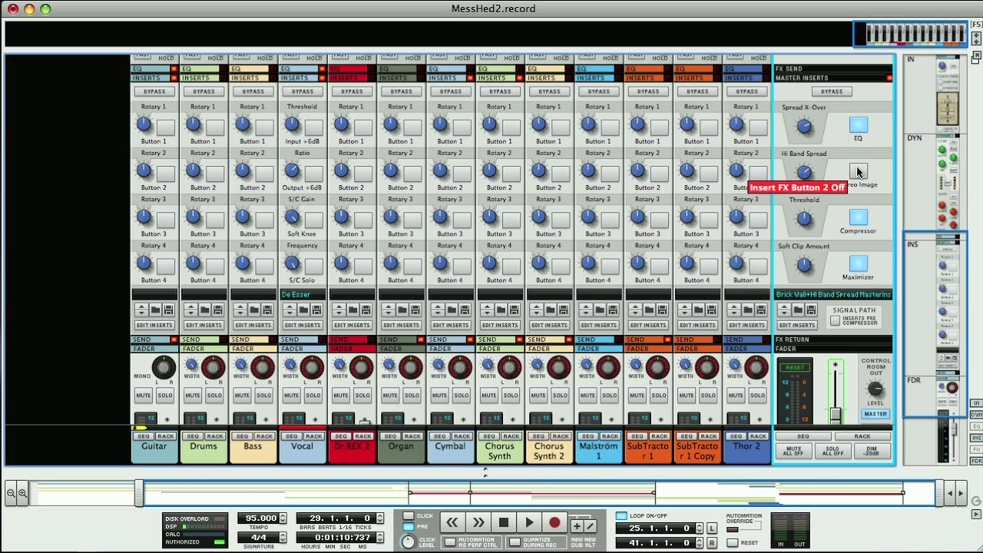
pyautogui.moveTo(804, 131); pyautogui.dragTo(804, 129)
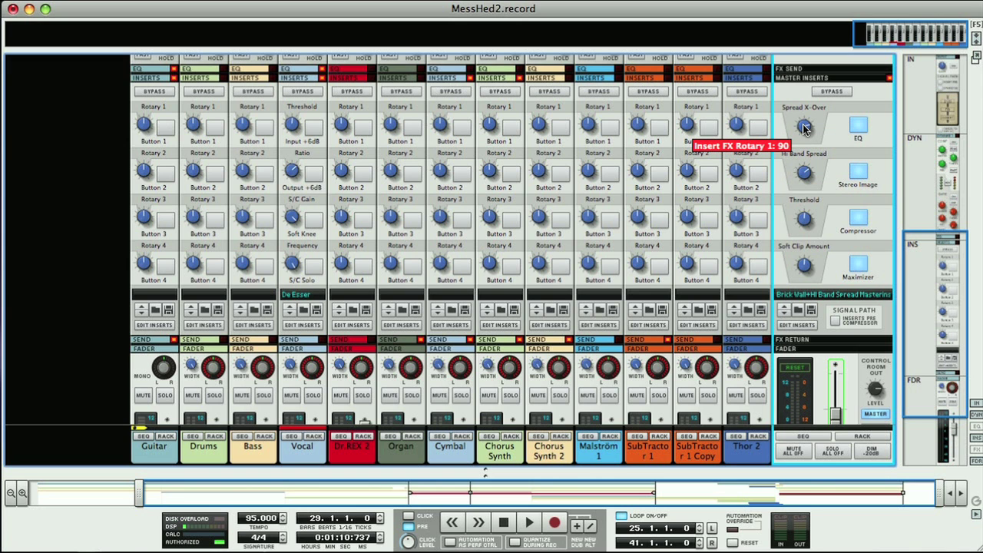
# Step: Show the master channel's insert effect devices in the rack
pyautogui.click(853, 437)
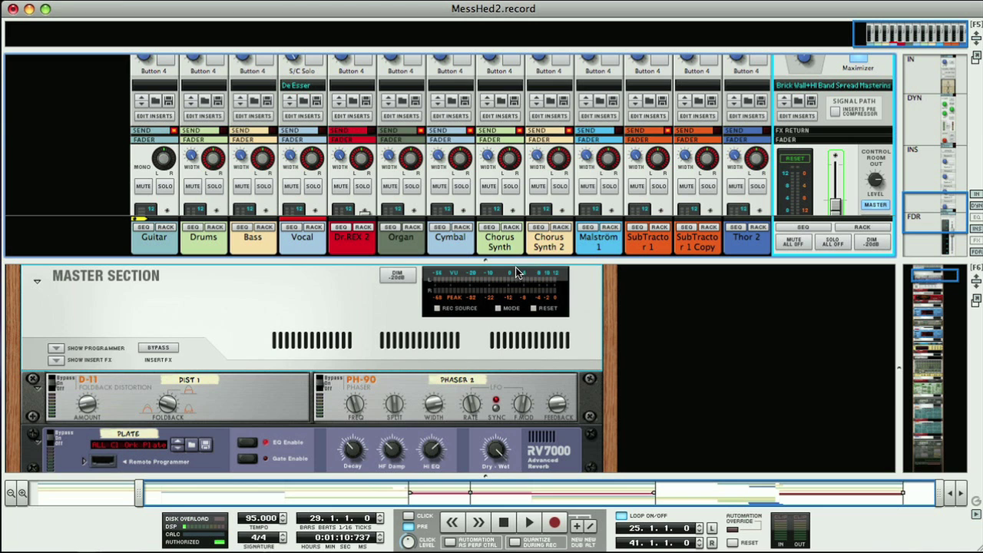
pyautogui.click(55, 360)
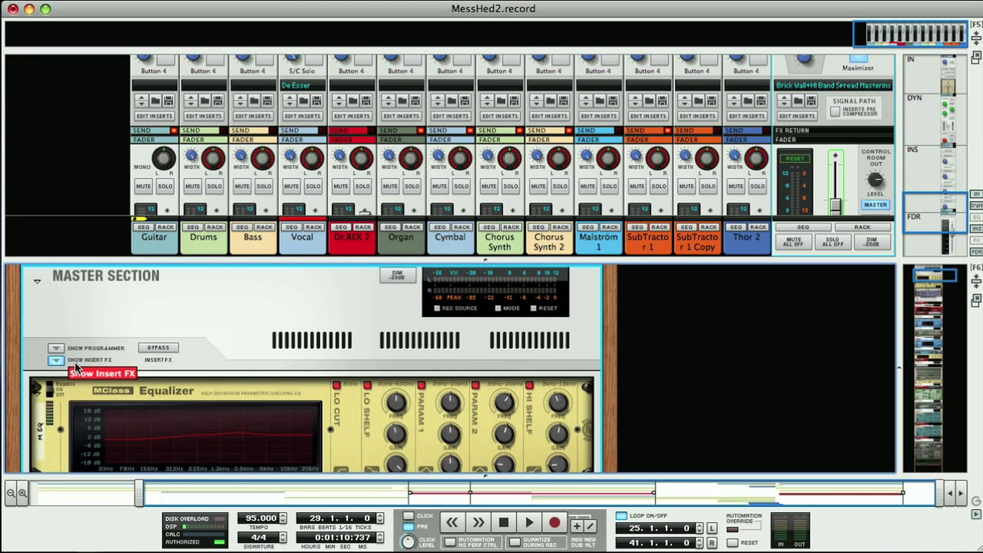
pyautogui.scroll(-5, 292, 333)
pyautogui.scroll(-1, 291, 333)
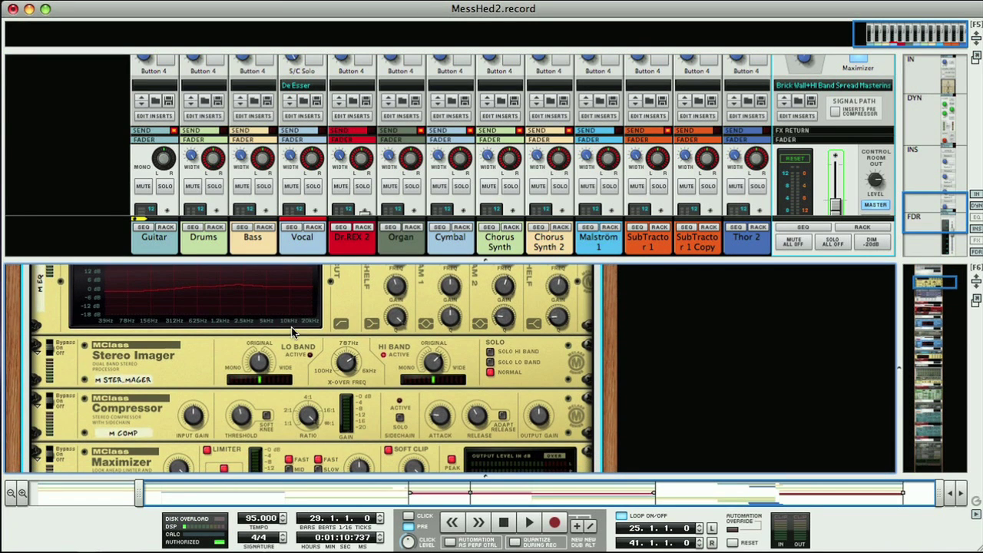
# Step: Play the song and A/B the Master Inserts bypass, leaving the inserts active
pyautogui.press('space')
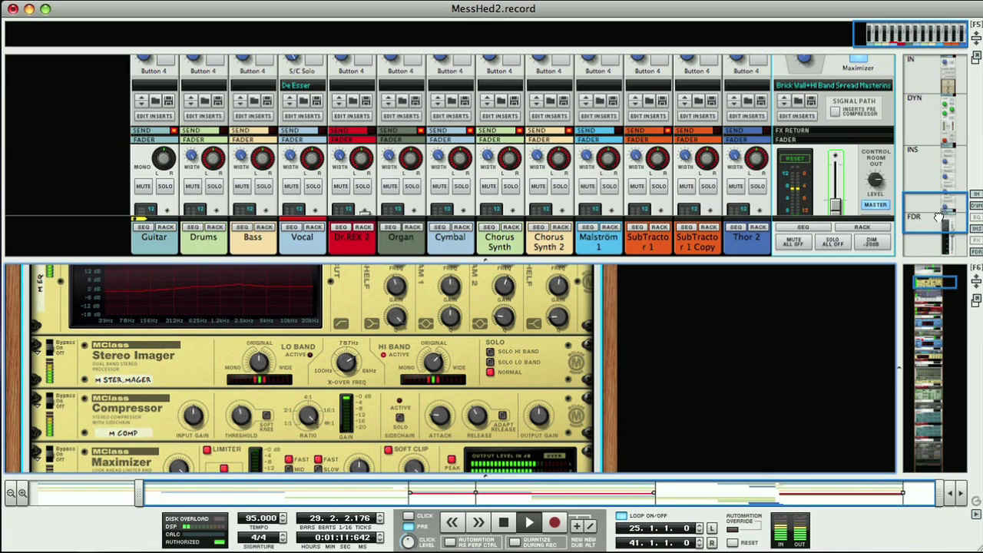
pyautogui.moveTo(940, 215); pyautogui.dragTo(940, 166)
pyautogui.scroll(-3, 388, 405)
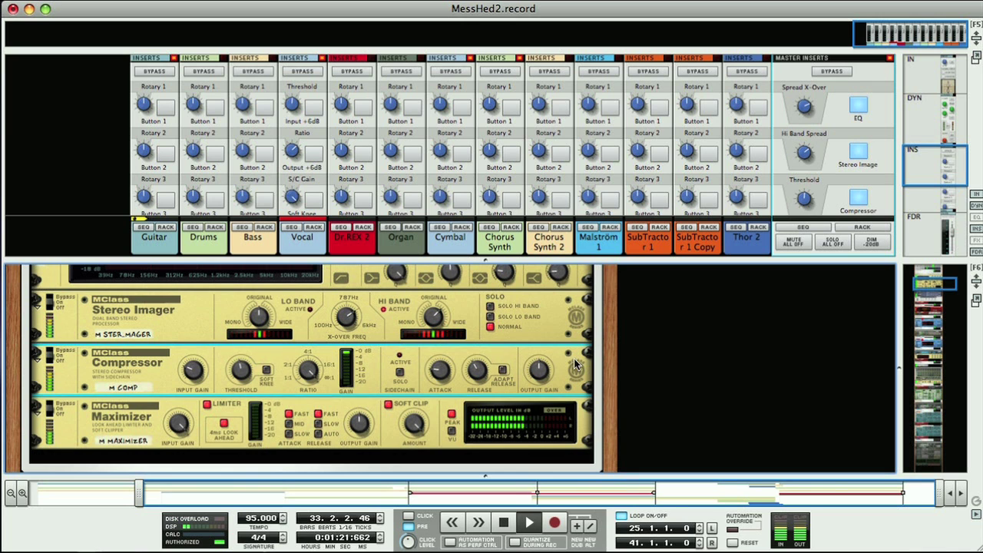
pyautogui.click(830, 70)
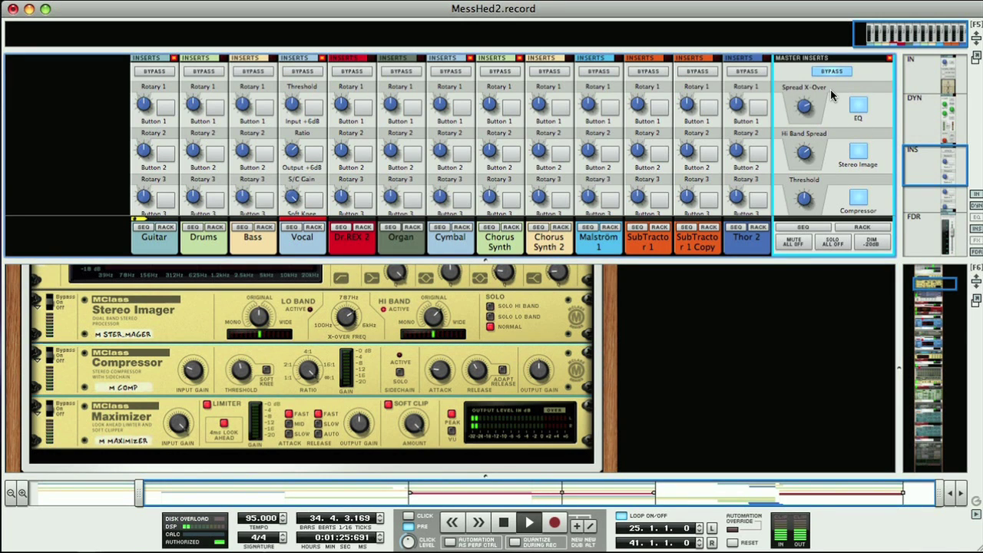
pyautogui.click(829, 71)
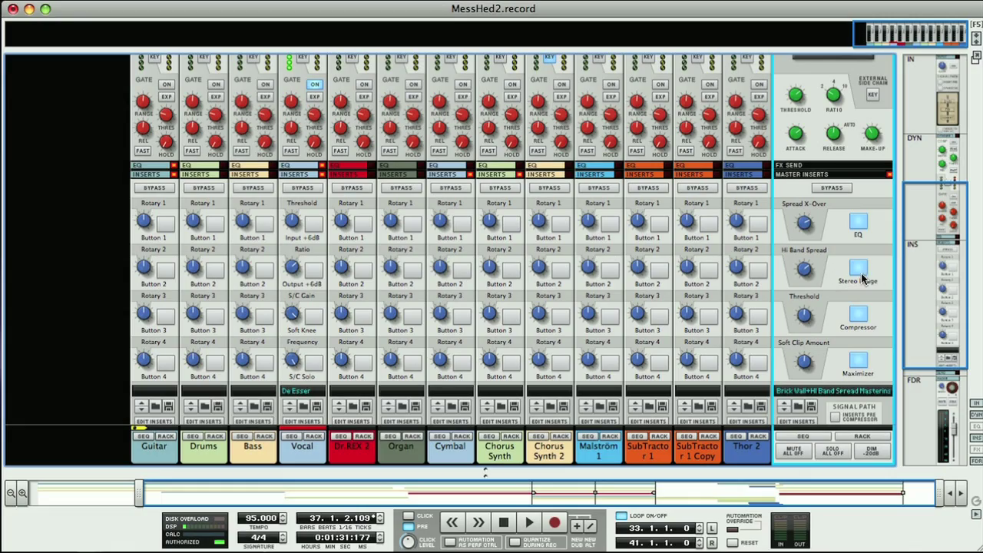
# Step: During playback, switch on the Master Compressor and set its Threshold to -14.41 dB
pyautogui.scroll(3, 938, 287)
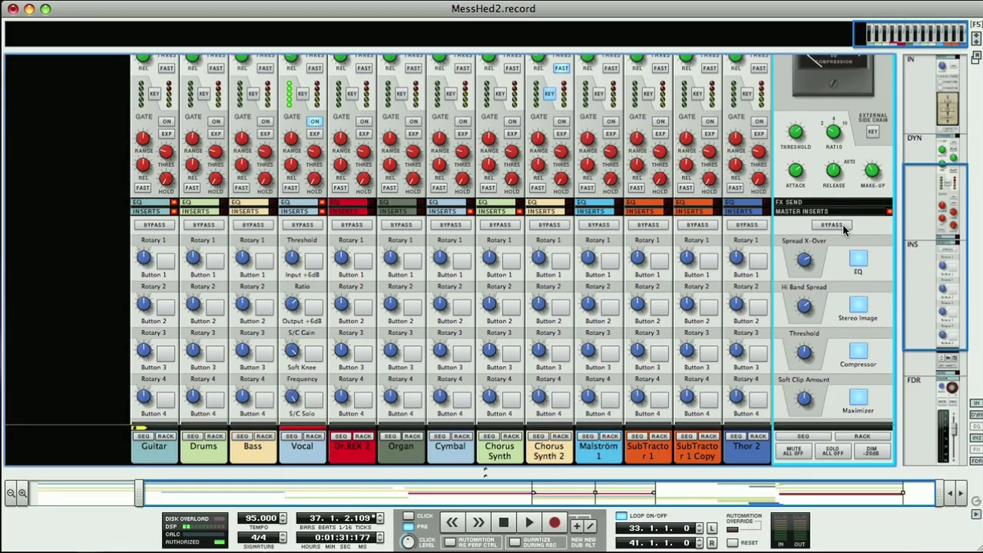
pyautogui.scroll(10, 929, 200)
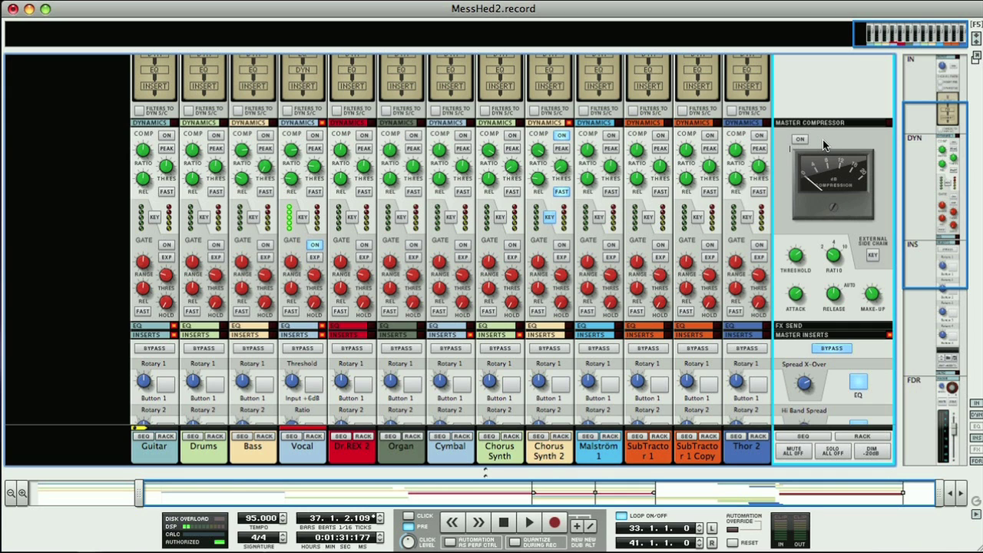
pyautogui.press('space')
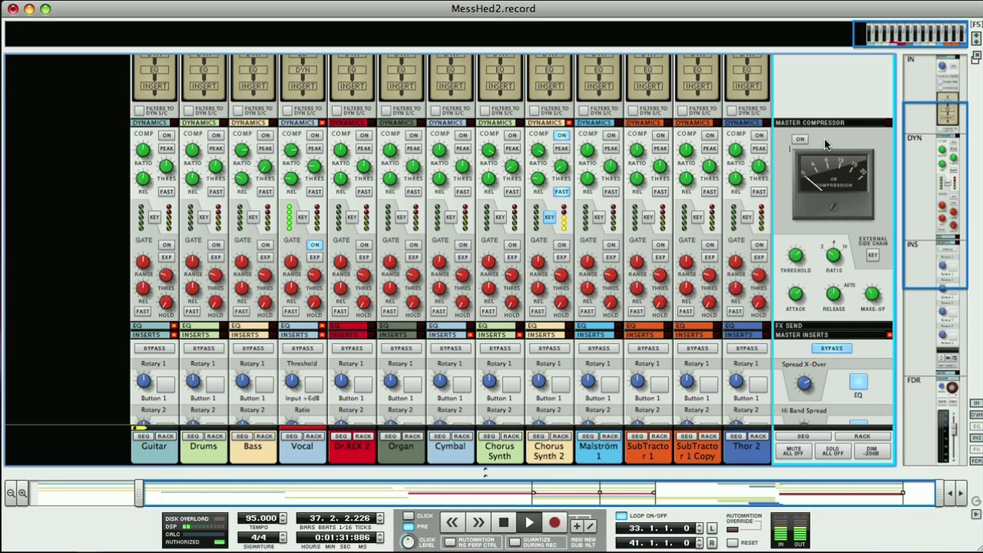
pyautogui.click(799, 139)
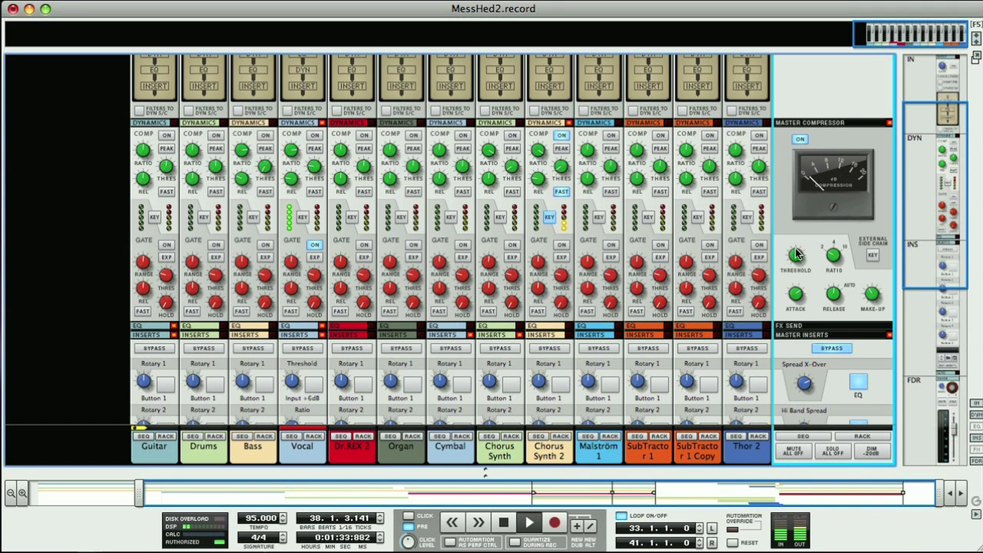
pyautogui.moveTo(796, 257); pyautogui.dragTo(796, 269)
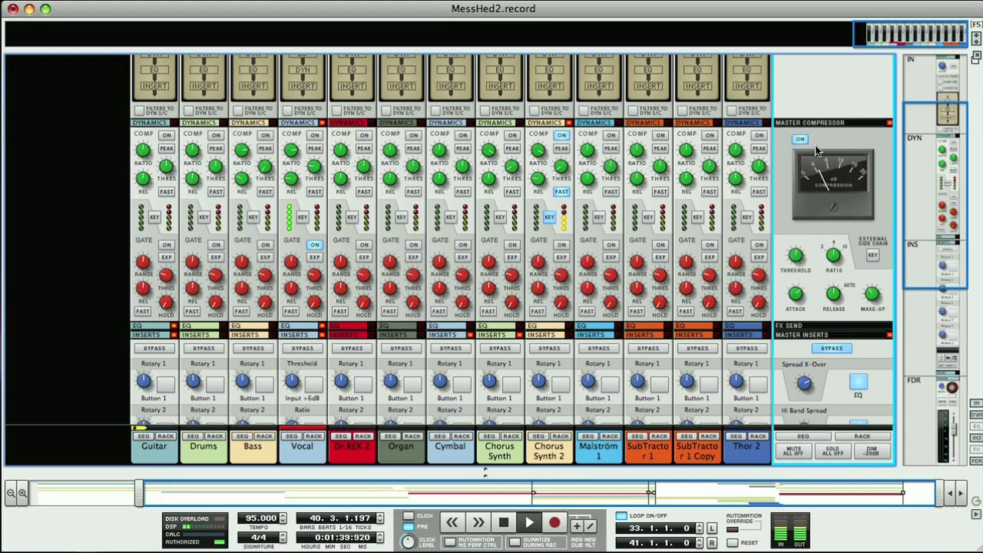
pyautogui.press('space')
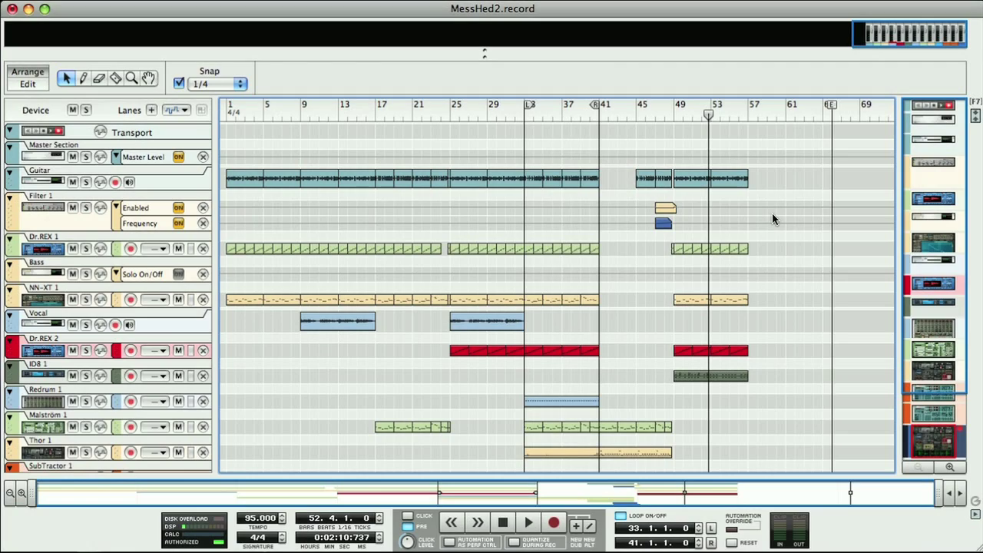
# Step: Move the song end marker to bar 57 and export the song as WAVE file MessHed2.wav
pyautogui.moveTo(832, 105); pyautogui.dragTo(759, 113)
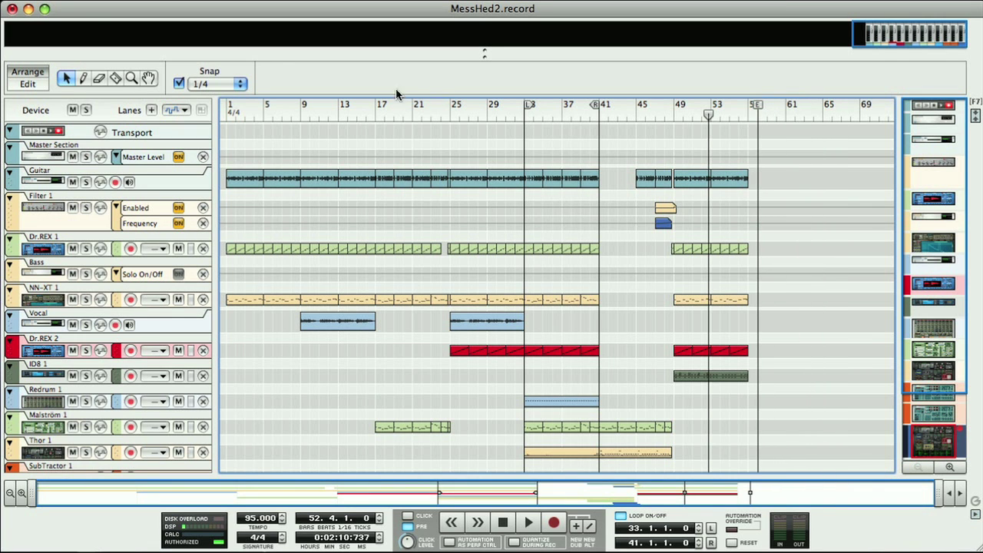
pyautogui.click(96, 4)
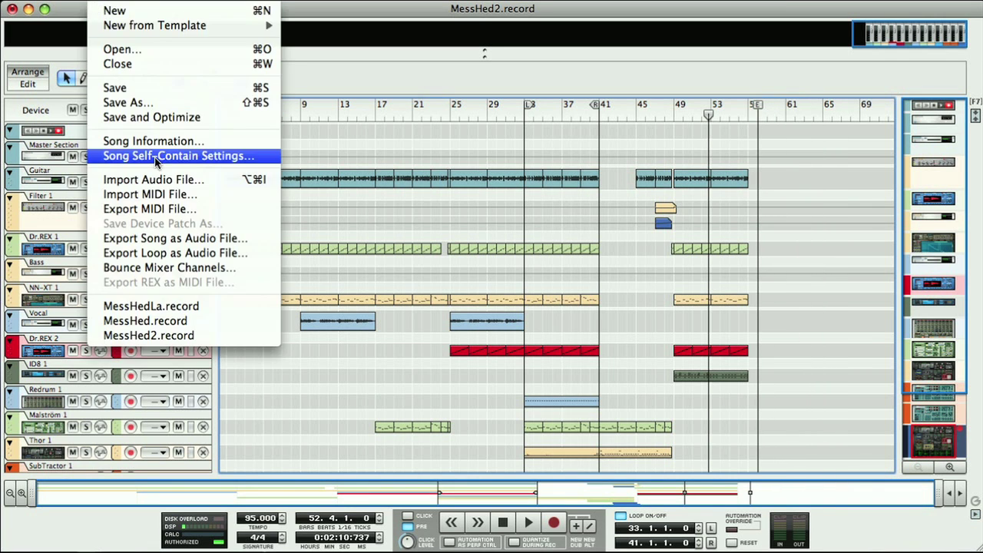
pyautogui.click(171, 243)
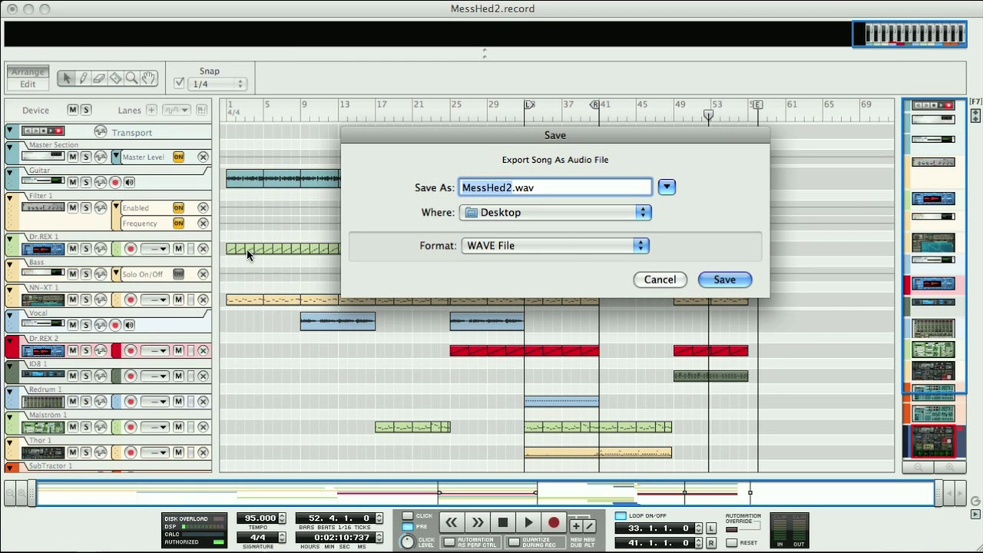
pyautogui.click(641, 248)
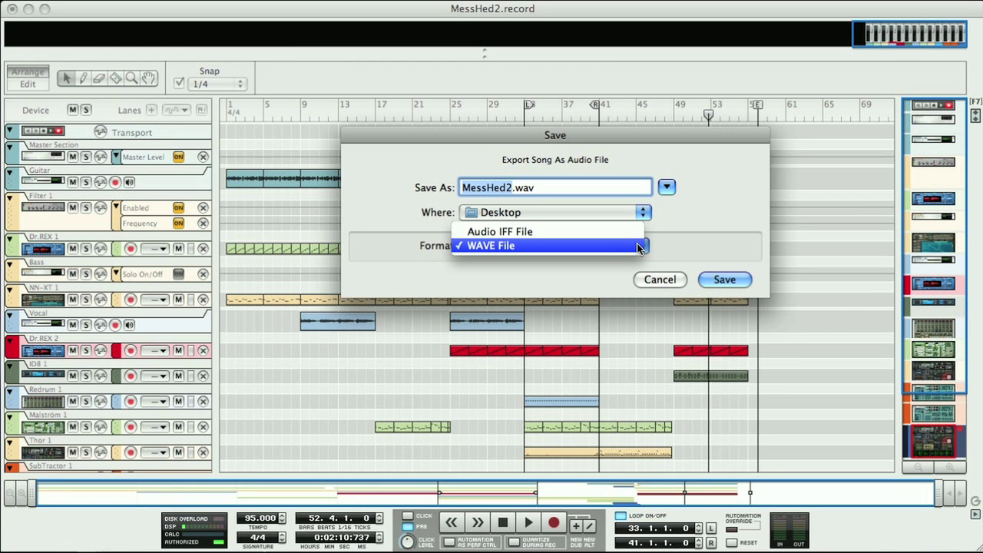
pyautogui.click(625, 245)
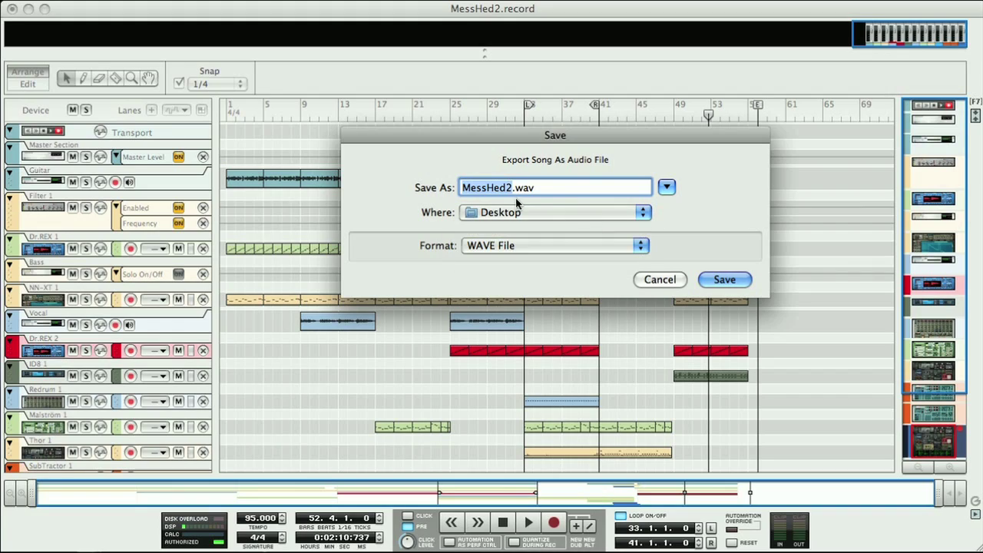
pyautogui.click(724, 279)
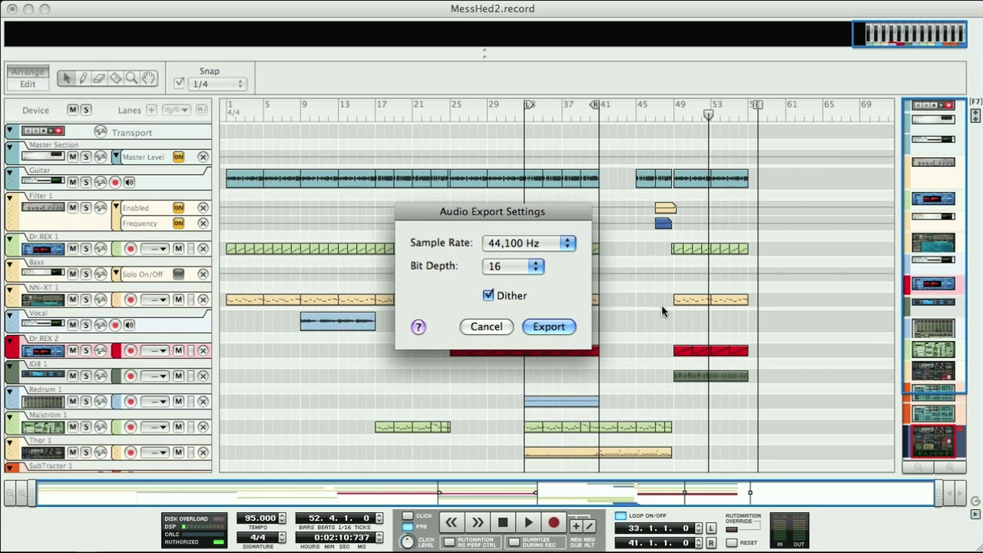